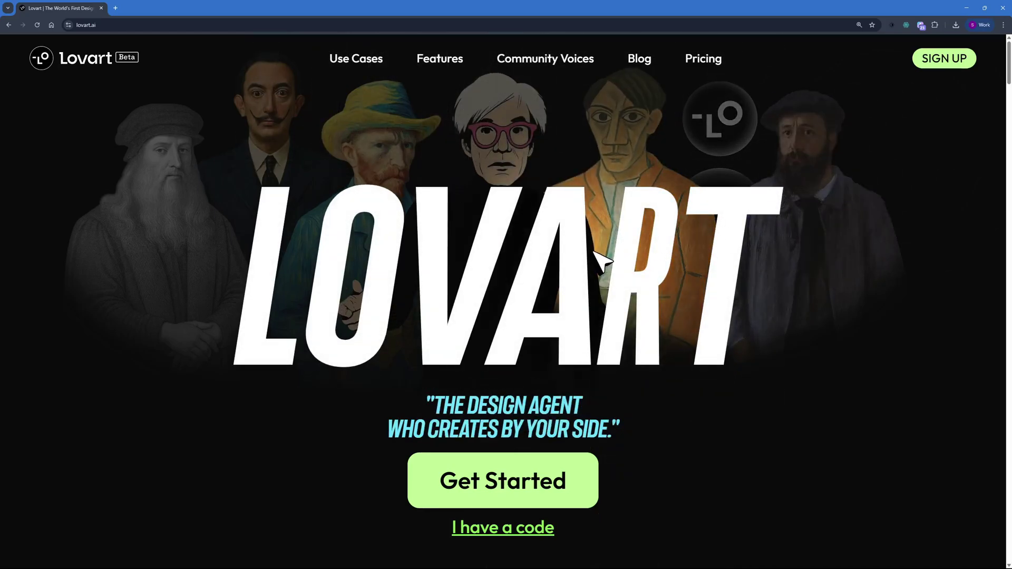
- Scroll through Lovart's pricing tiers, from the free Hobby plan to paid Starter and Basic
scroll(588, 248, "down", 1)
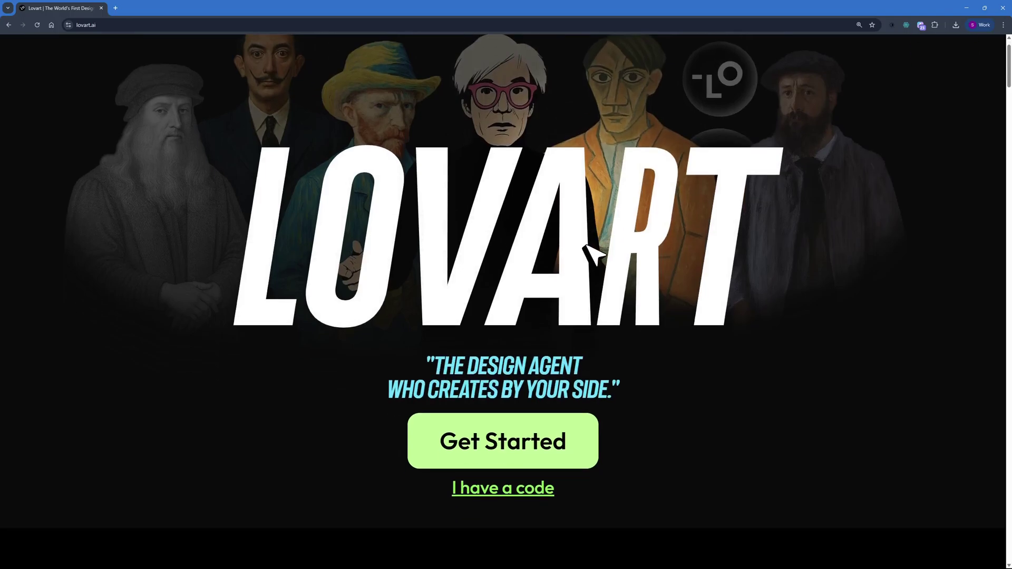
scroll(585, 245, "down", 5)
scroll(588, 241, "down", 2)
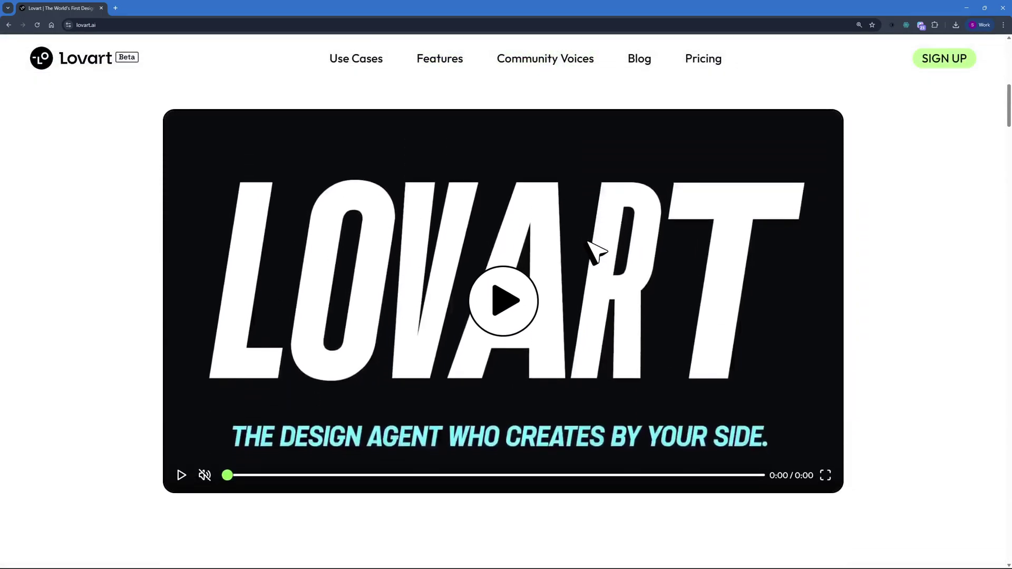
scroll(597, 117, "up", 5)
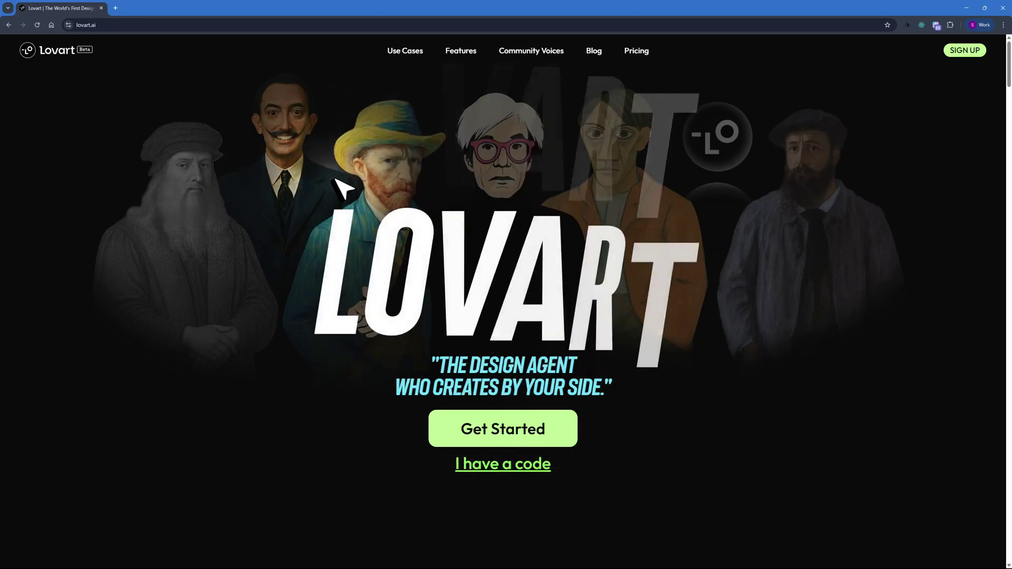
scroll(414, 249, "down", 2)
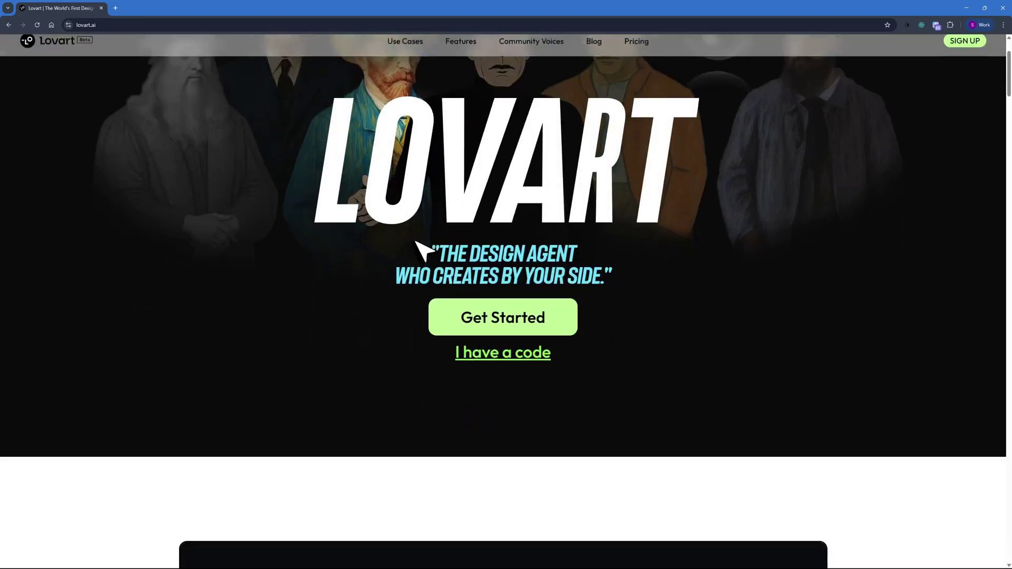
scroll(418, 243, "down", 5)
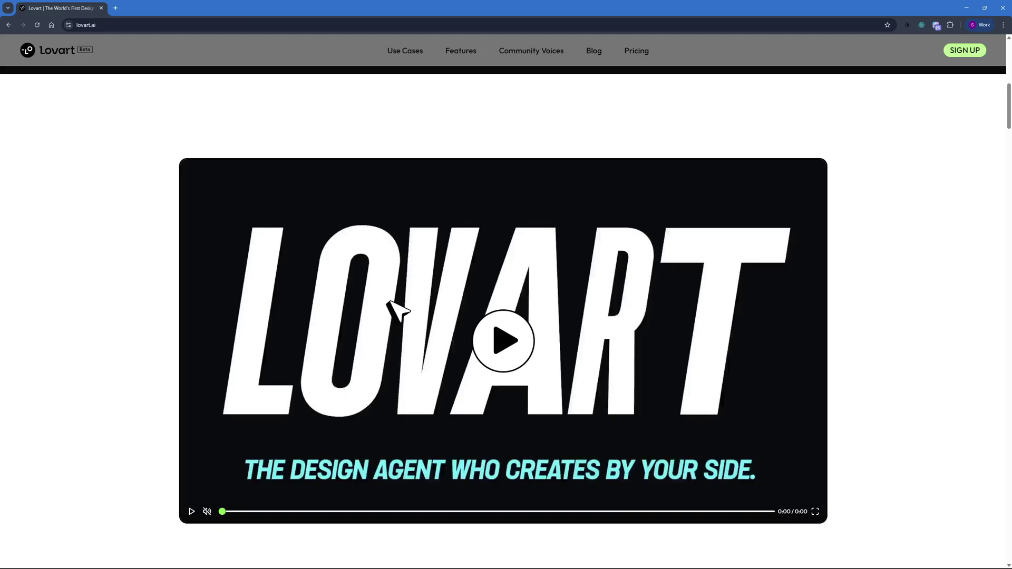
scroll(389, 303, "down", 2)
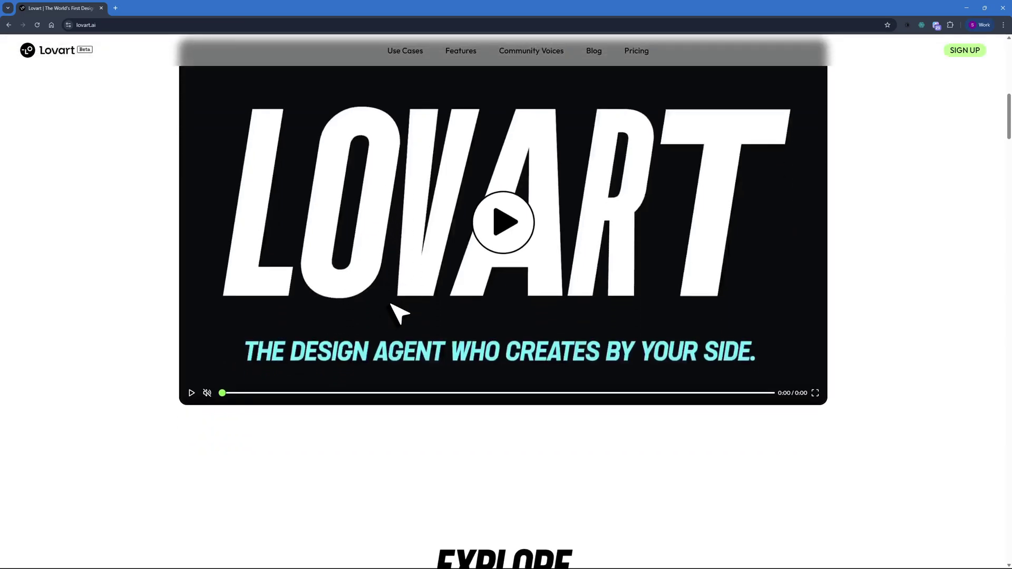
scroll(390, 308, "down", 3)
scroll(390, 309, "down", 4)
scroll(391, 314, "down", 2)
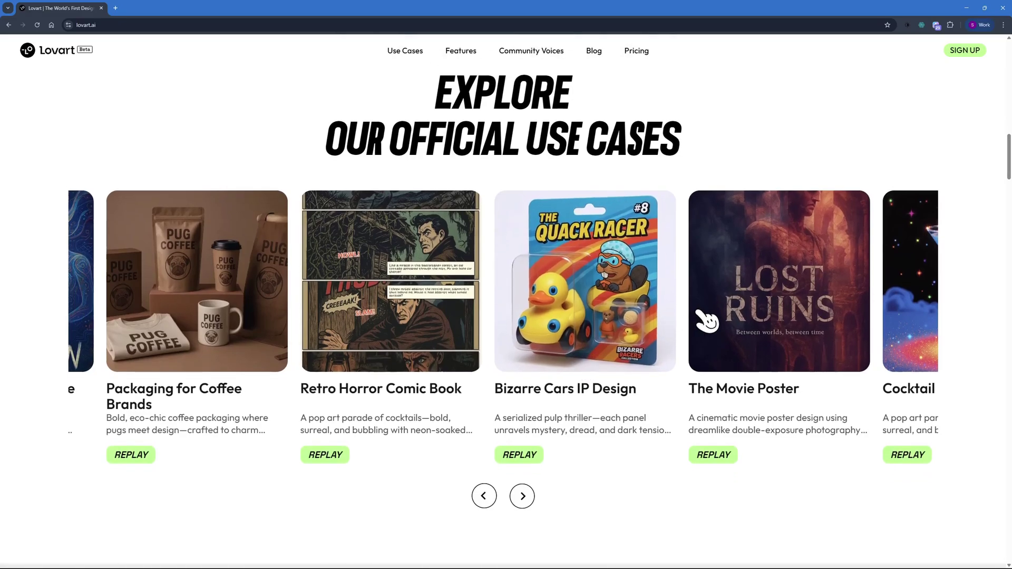
scroll(707, 320, "down", 5)
scroll(706, 324, "down", 5)
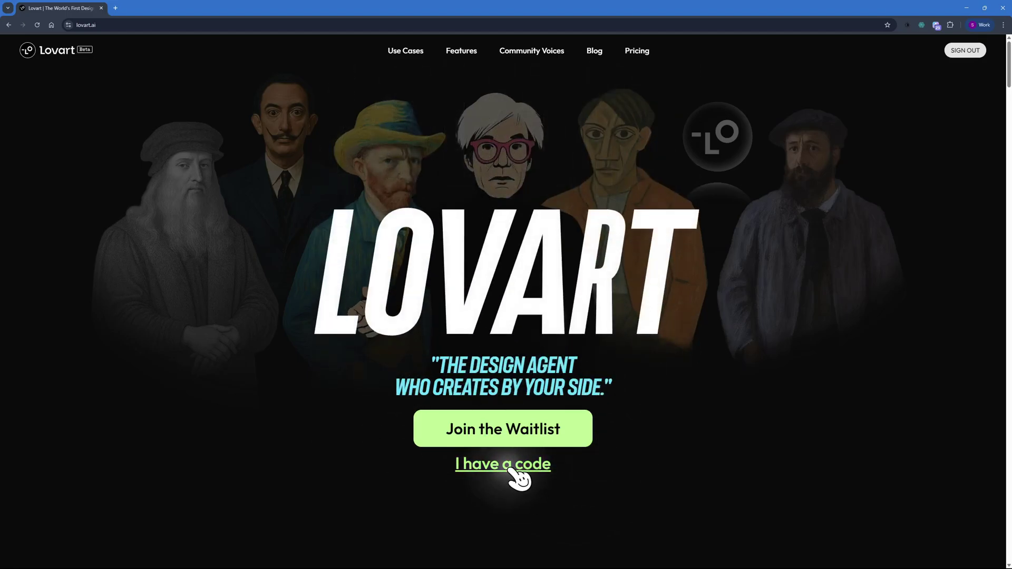
- Paste and submit the invitation code, then dismiss the Beta Upgraded announcement
left_click(510, 470)
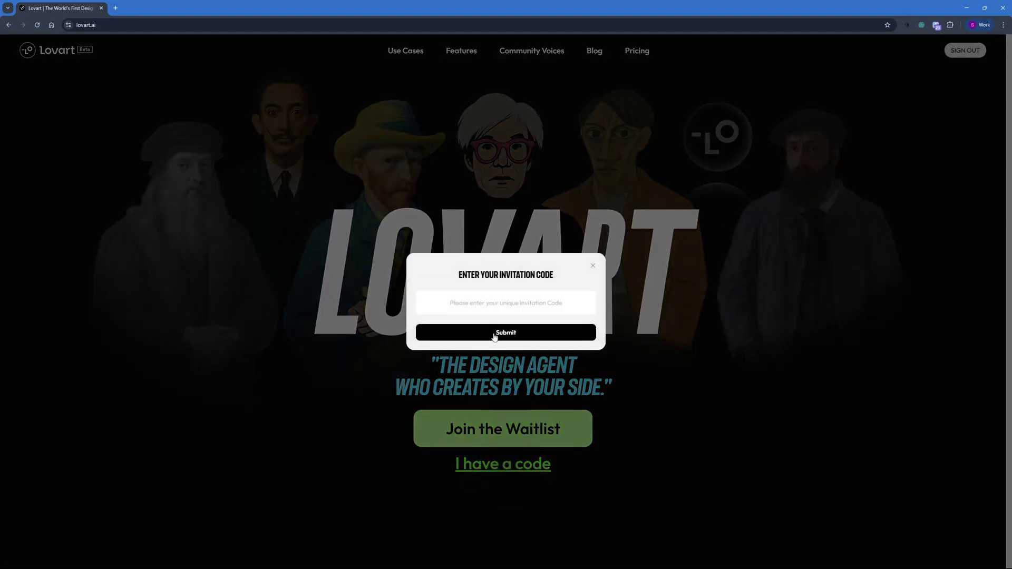
left_click(486, 299)
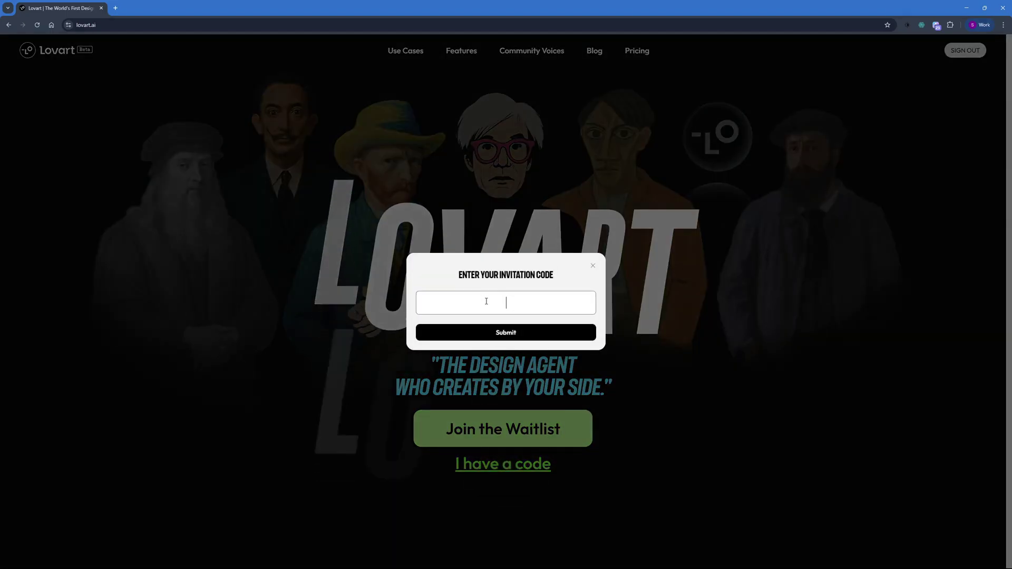
key("ctrl+v")
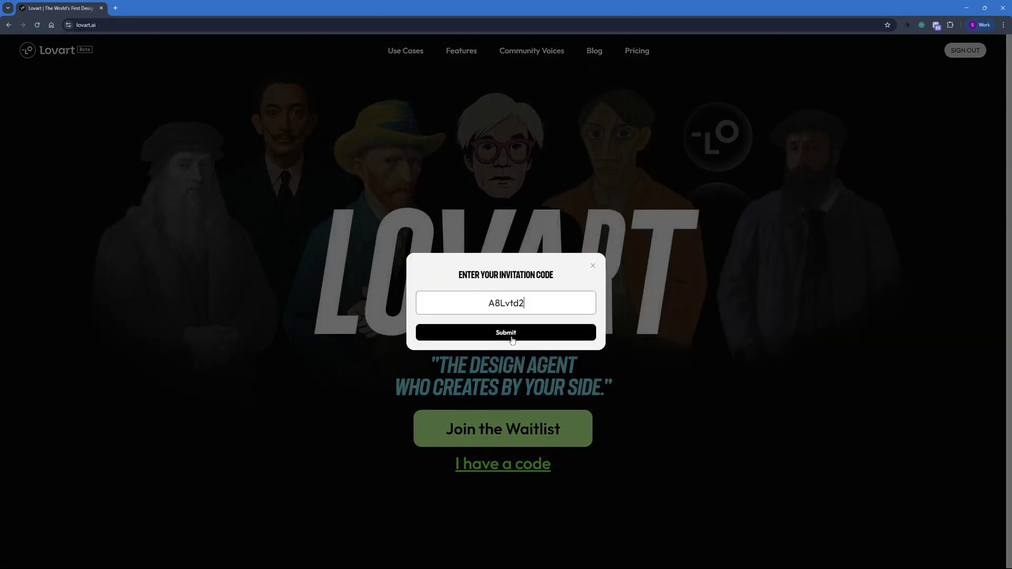
left_click(510, 335)
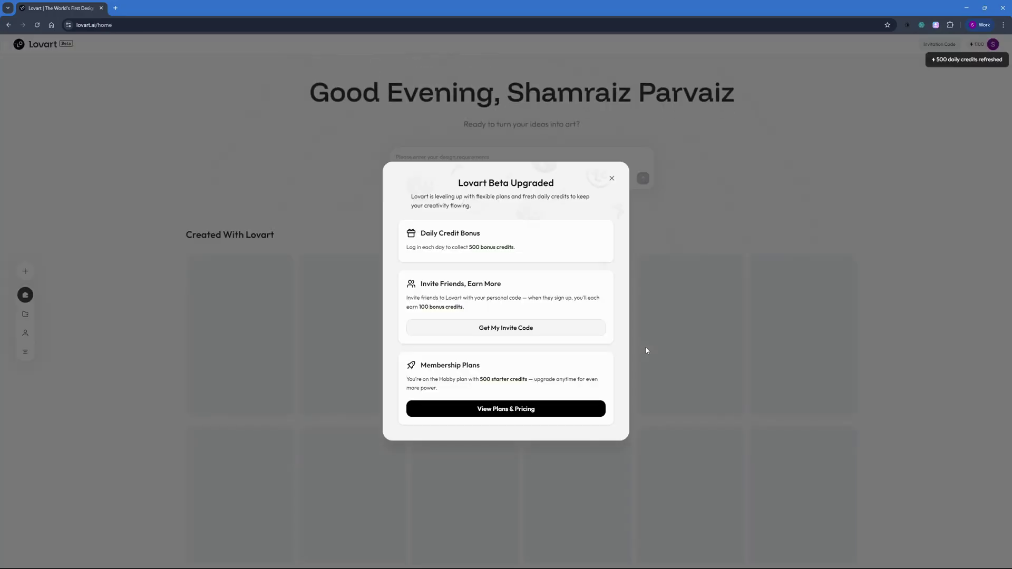
left_click(647, 351)
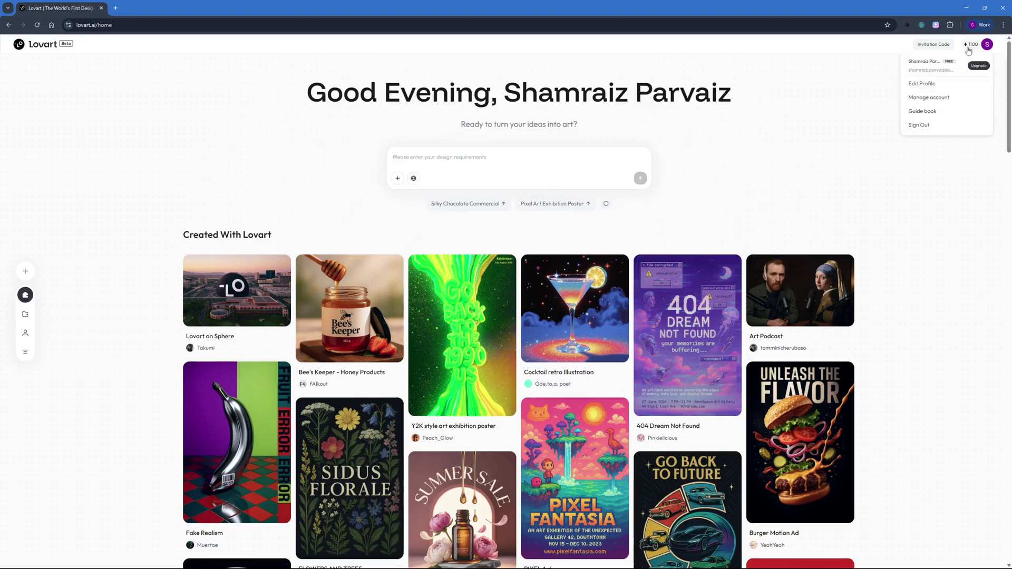
- Look over the Projects list and the Profile page, then return to Projects
left_click(26, 315)
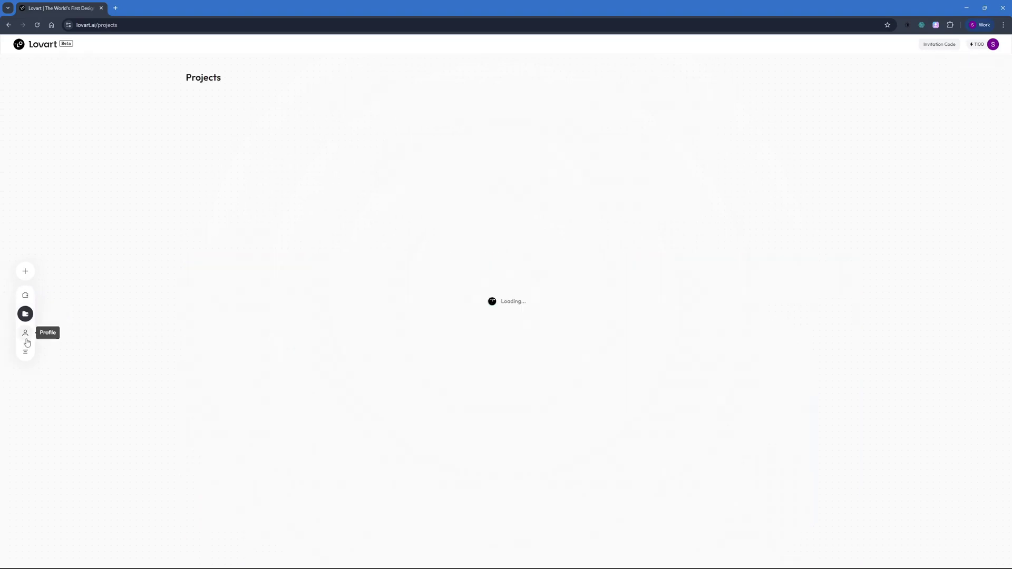
left_click(26, 337)
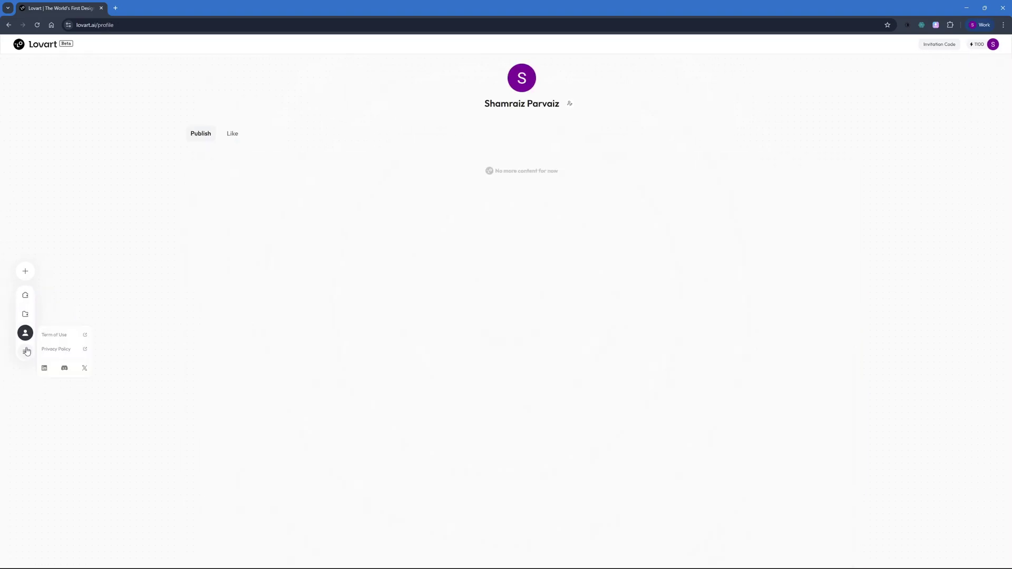
left_click(25, 314)
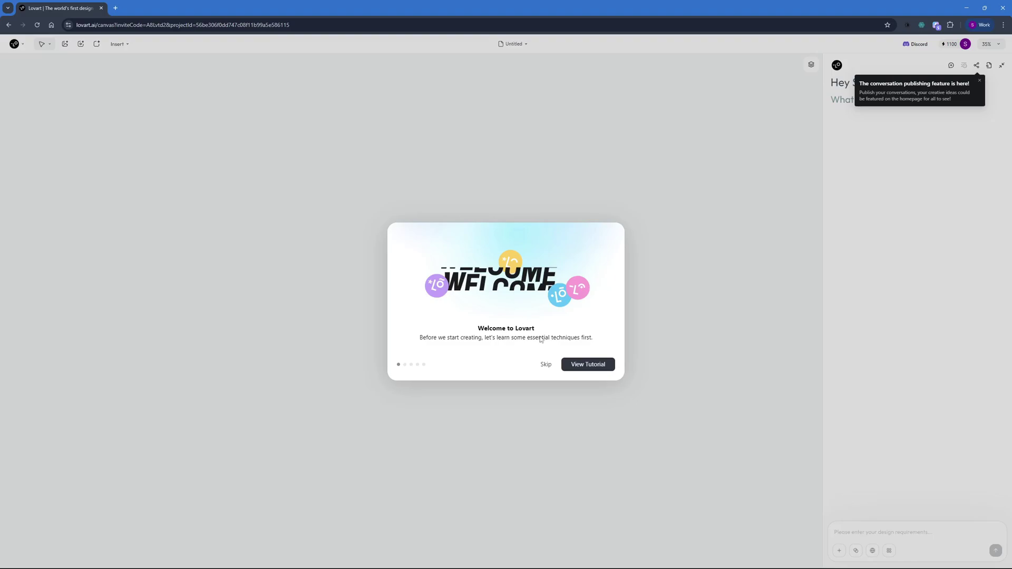
- Skip the welcome tutorial and browse the Model Preferences list back to the image models
left_click(545, 369)
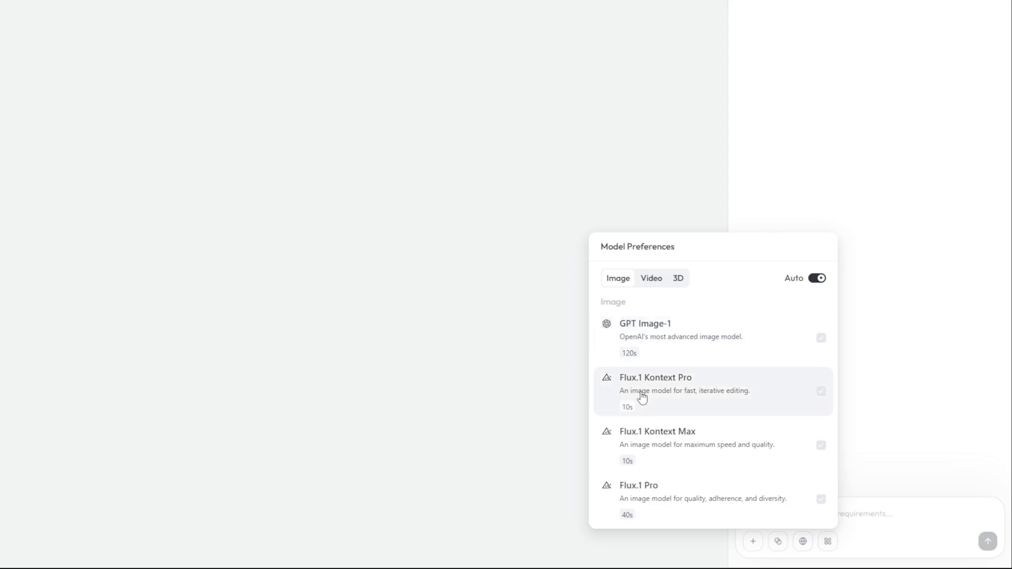
scroll(677, 416, "down", 3)
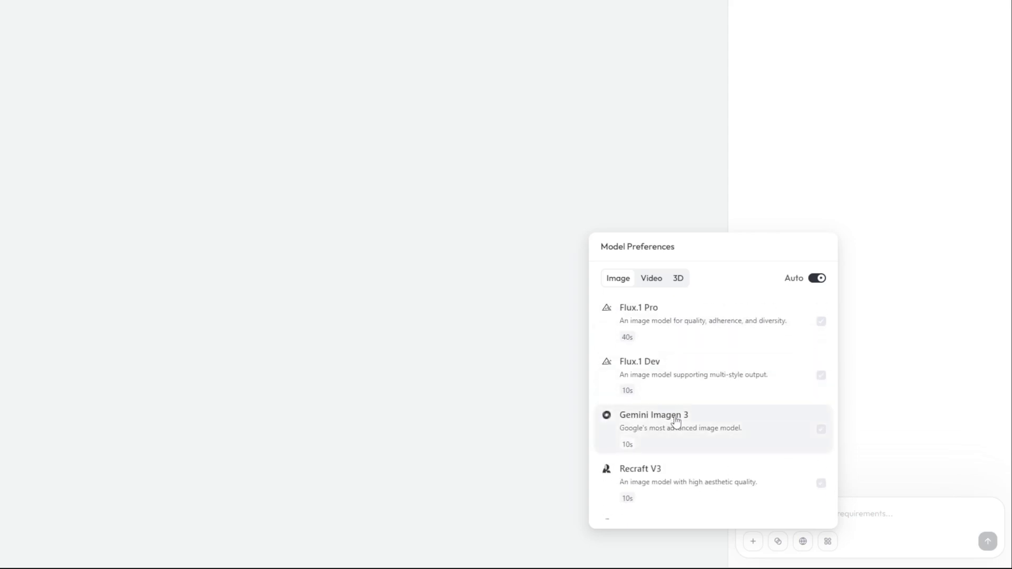
scroll(675, 416, "down", 5)
left_click(616, 279)
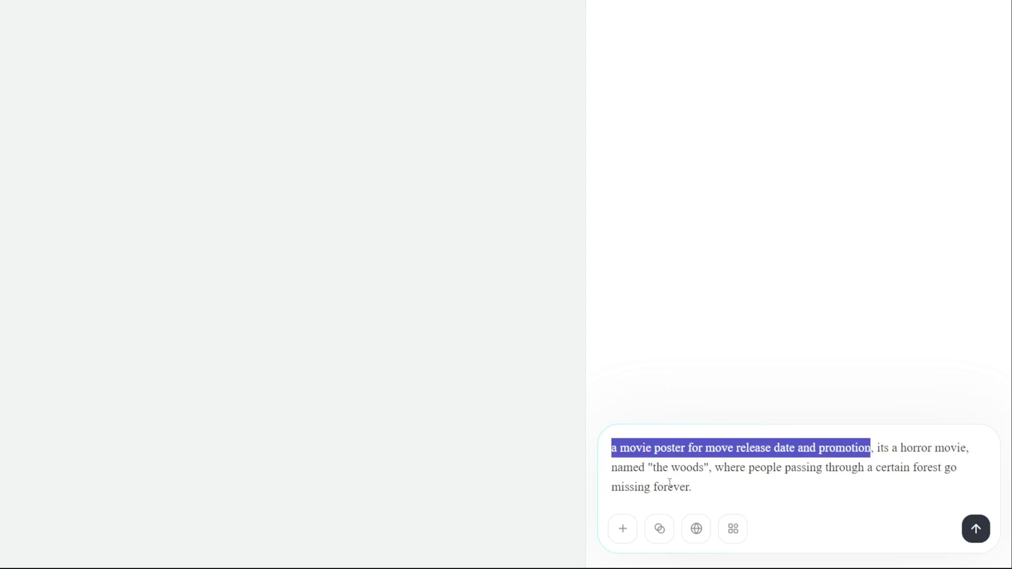
- Highlight 'the woods' in the drafted horror poster prompt, then deselect it
left_click_drag(647, 469, 707, 468)
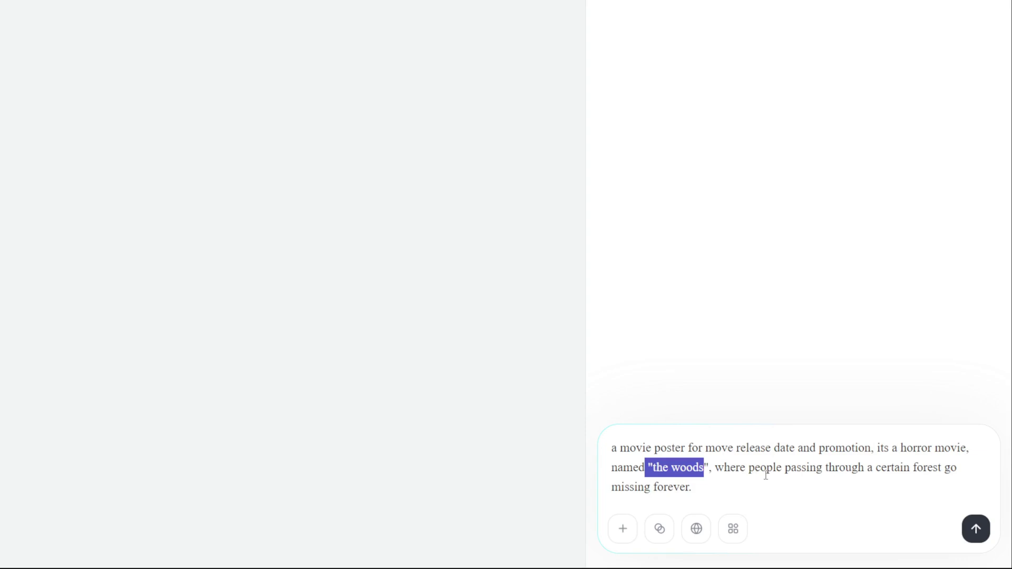
left_click(773, 491)
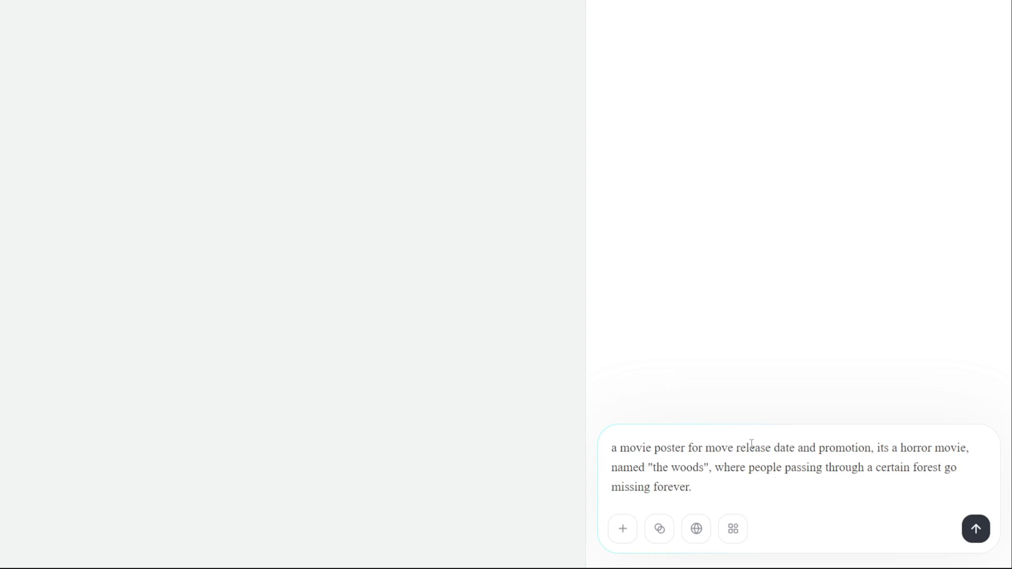
- Try GPT Image-1 in Model Preferences, then set the model back to Auto
left_click(727, 543)
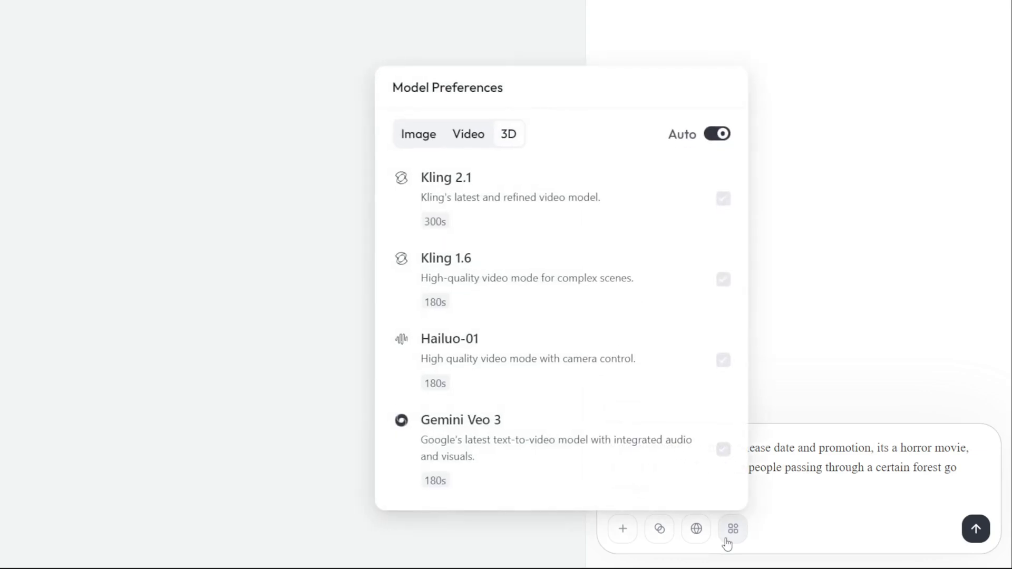
left_click(422, 140)
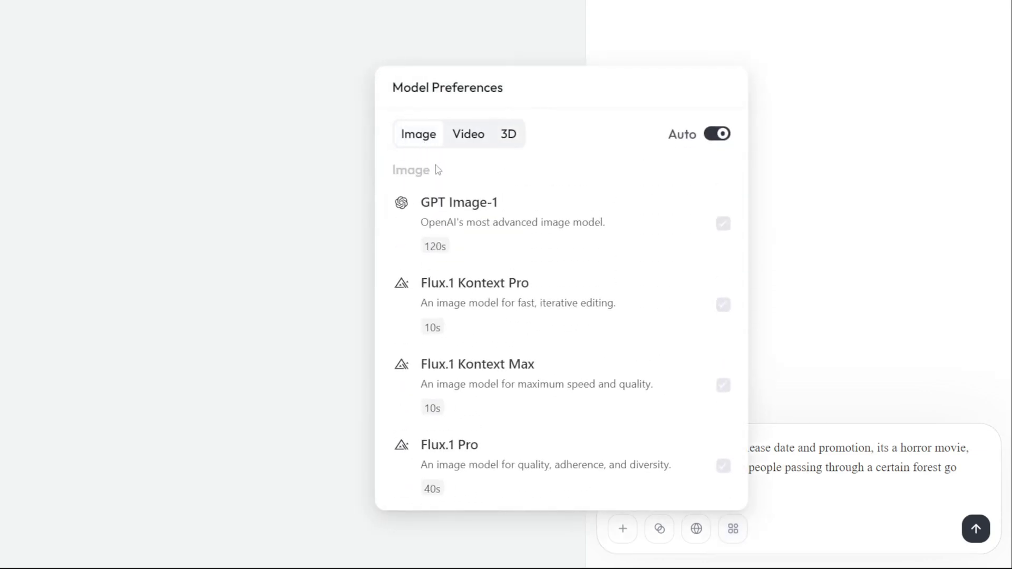
left_click(458, 208)
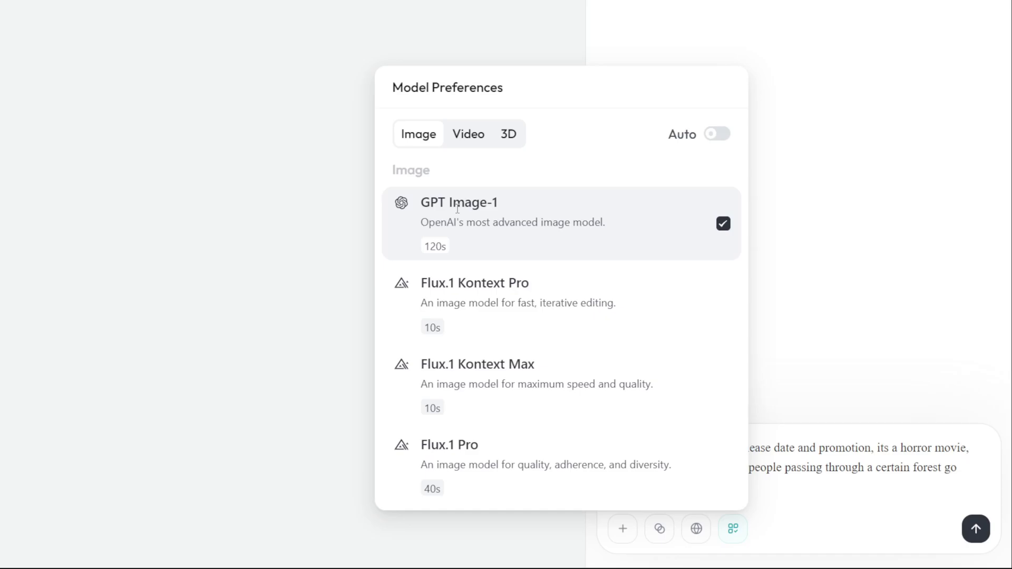
left_click(721, 136)
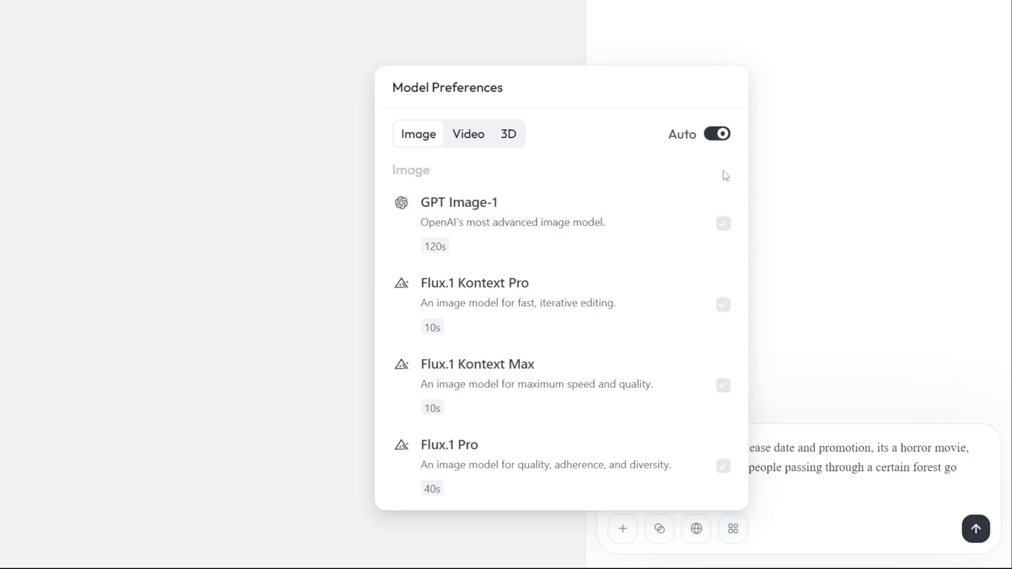
- Attach the Cool Grey Film style from the style gallery to the poster prompt
left_click(660, 538)
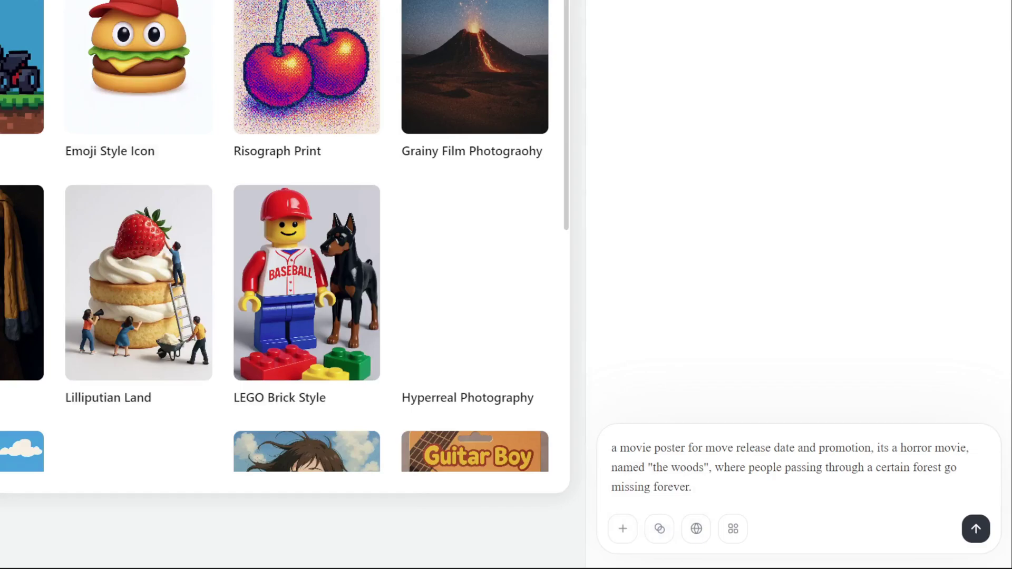
scroll(155, 422, "down", 5)
left_click(155, 422)
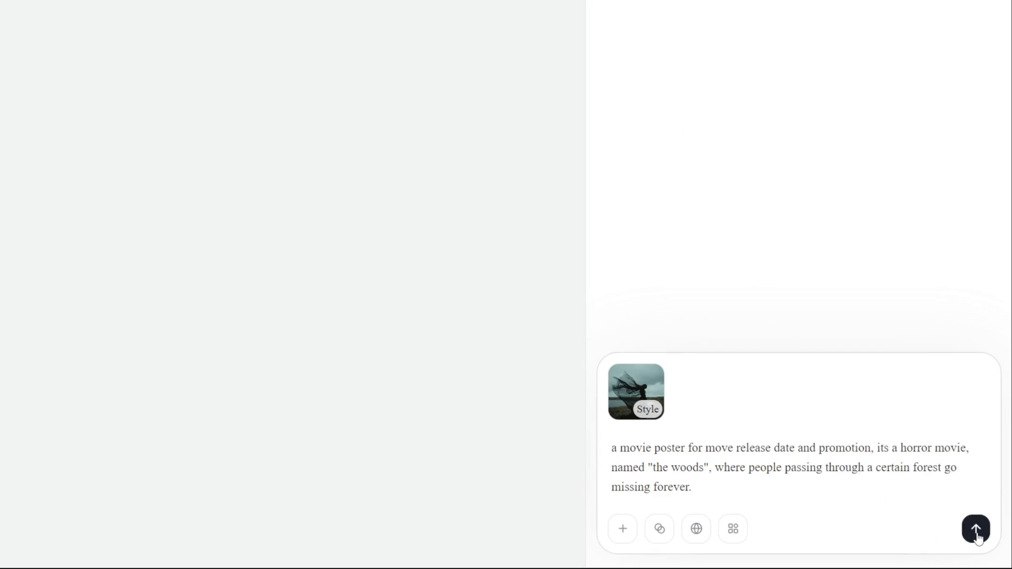
- Send 'The Woods' poster request and scroll up to read the four design directions
left_click(976, 530)
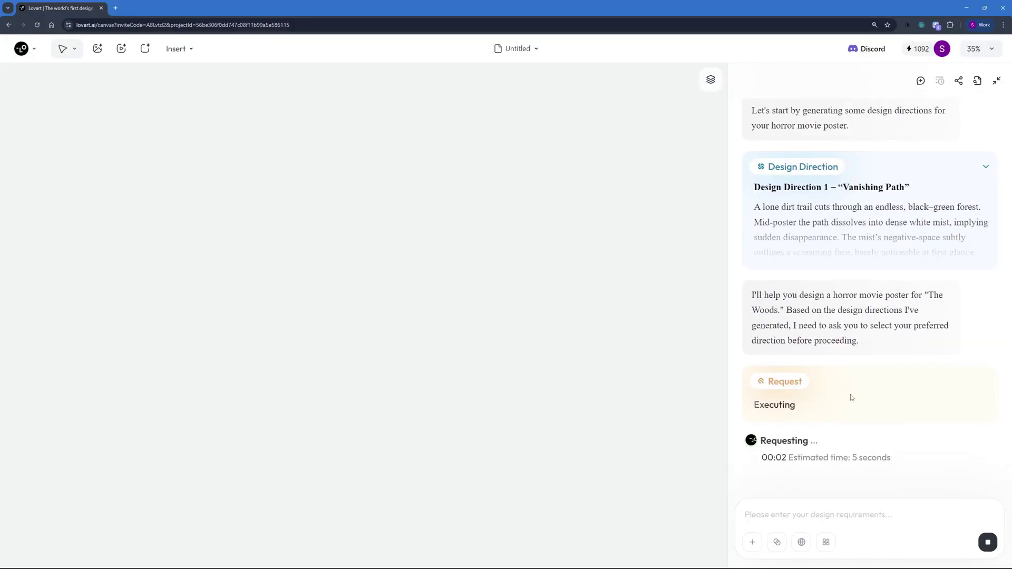
scroll(859, 314, "up", 1)
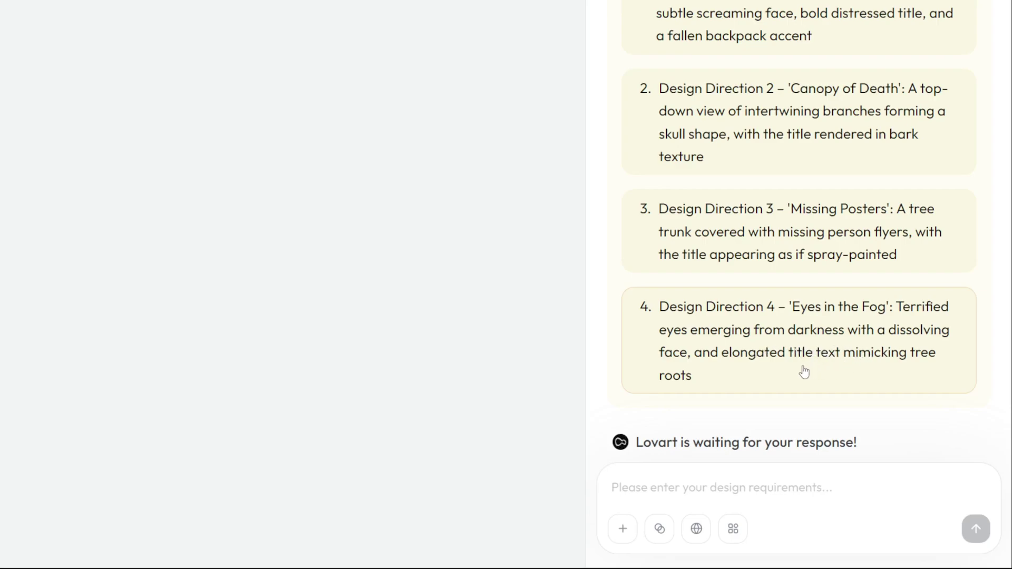
left_click(832, 370)
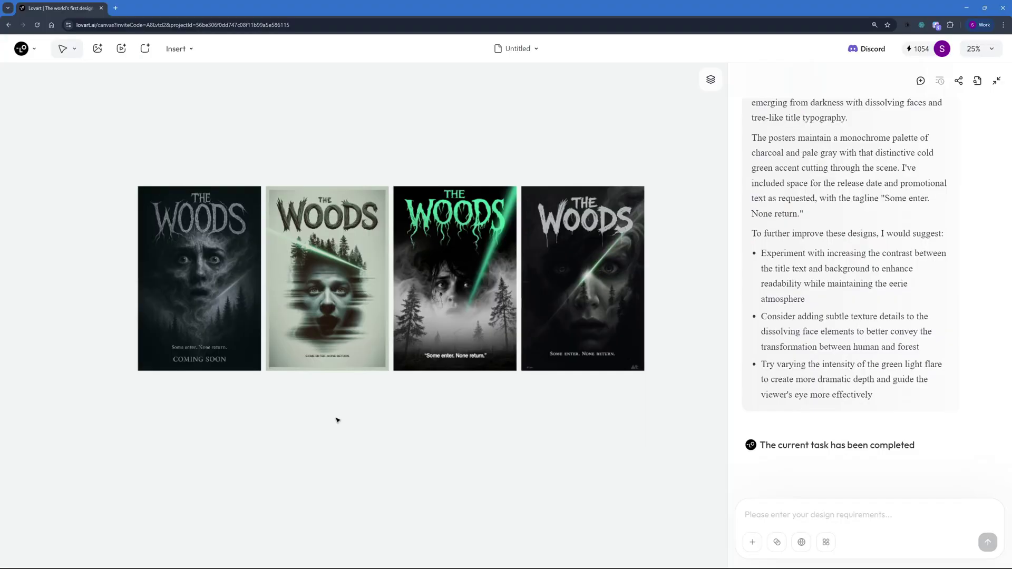
left_click(222, 259)
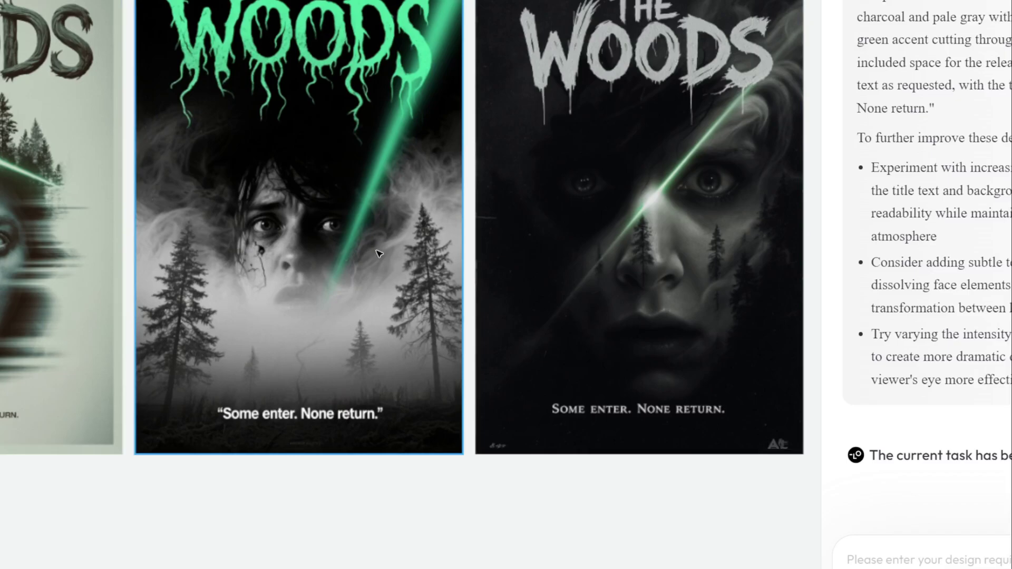
left_click(310, 234)
right_click(302, 261)
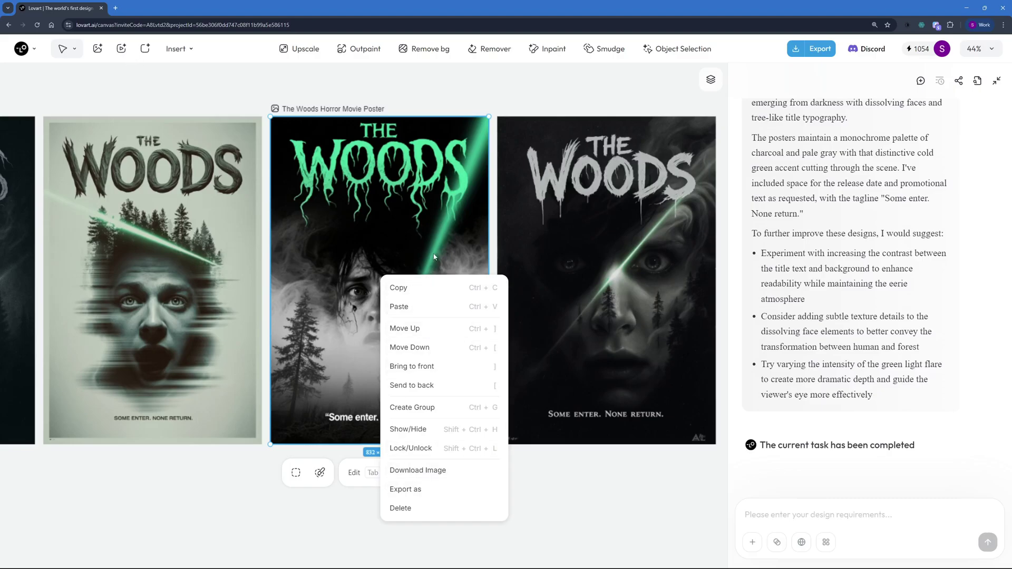
- Switch to the Video Generator and send a request for a short, intriguing trailer for The Woods
left_click(122, 48)
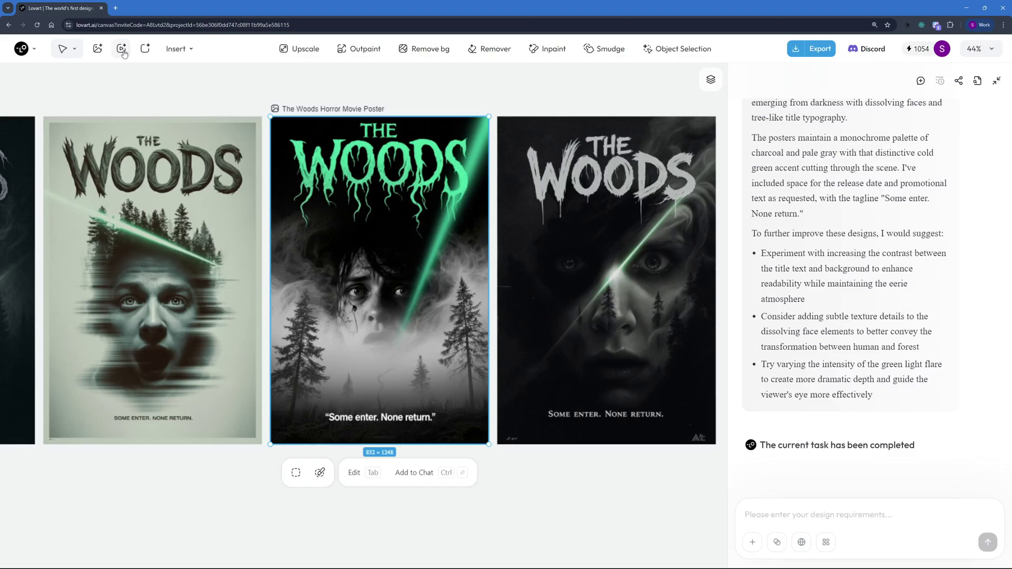
left_click(122, 49)
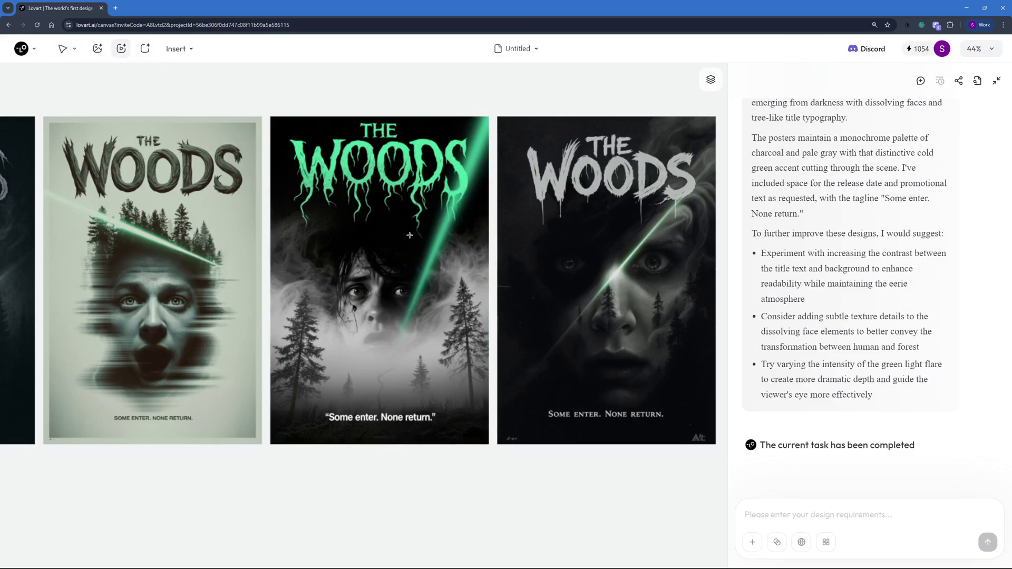
left_click(788, 514)
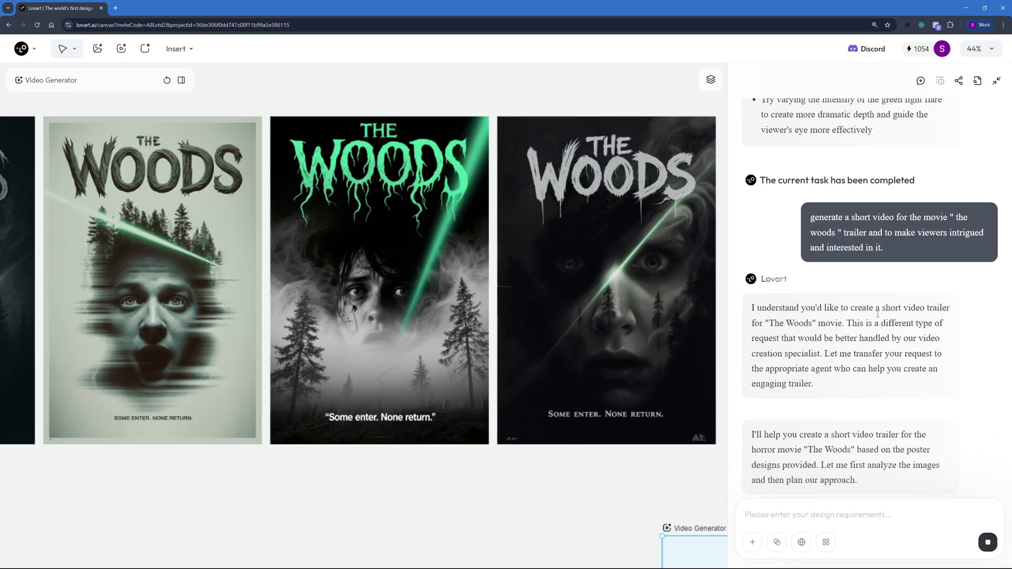
- Highlight lines of the agent's trailer execution plan while reading it
left_click_drag(866, 310, 955, 311)
left_click_drag(769, 323, 839, 323)
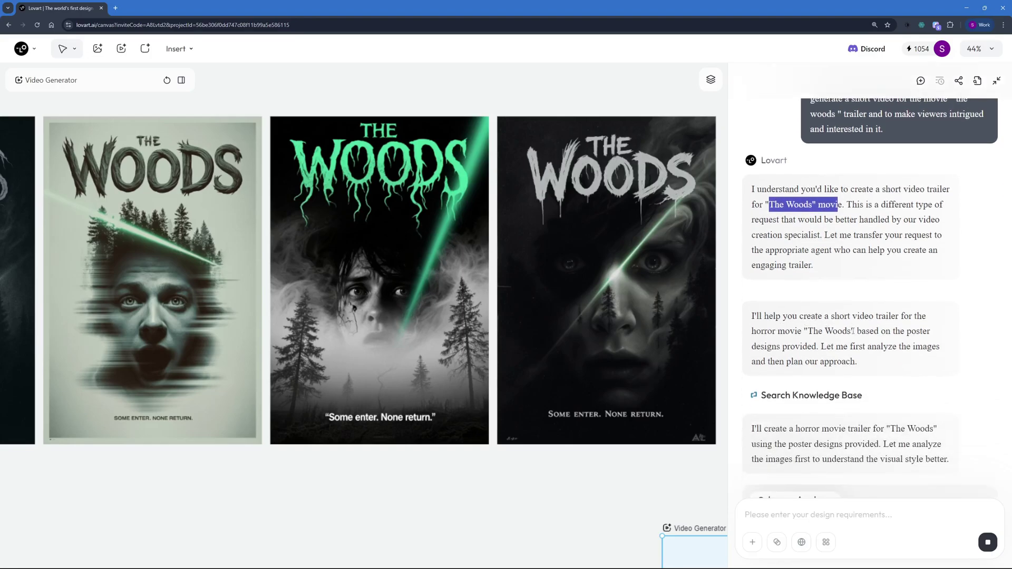
left_click_drag(852, 331, 930, 331)
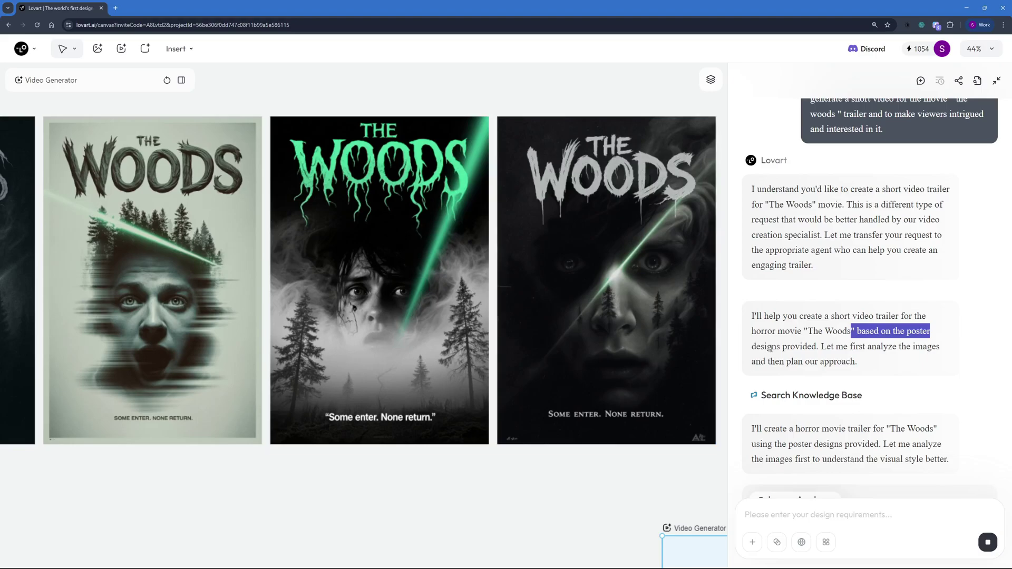
left_click_drag(772, 346, 807, 346)
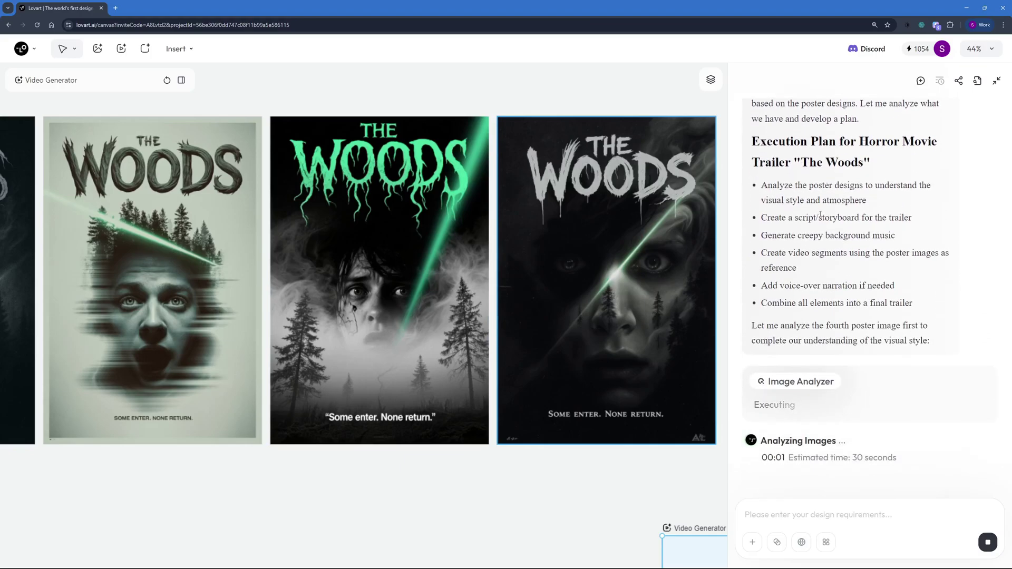
- Select another poster, then play the 24-second voiceover narration
scroll(831, 244, "up", 2)
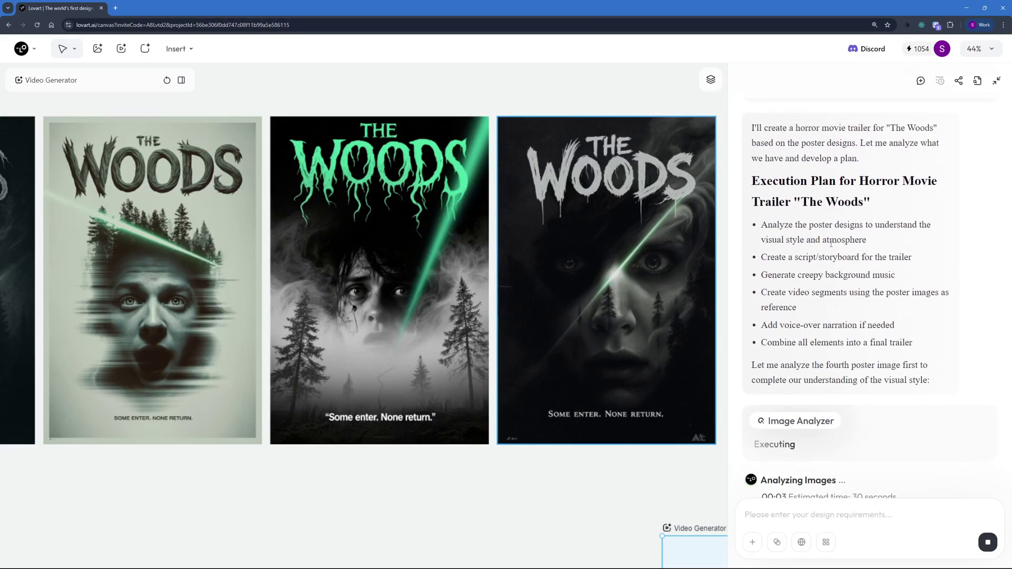
scroll(830, 245, "up", 5)
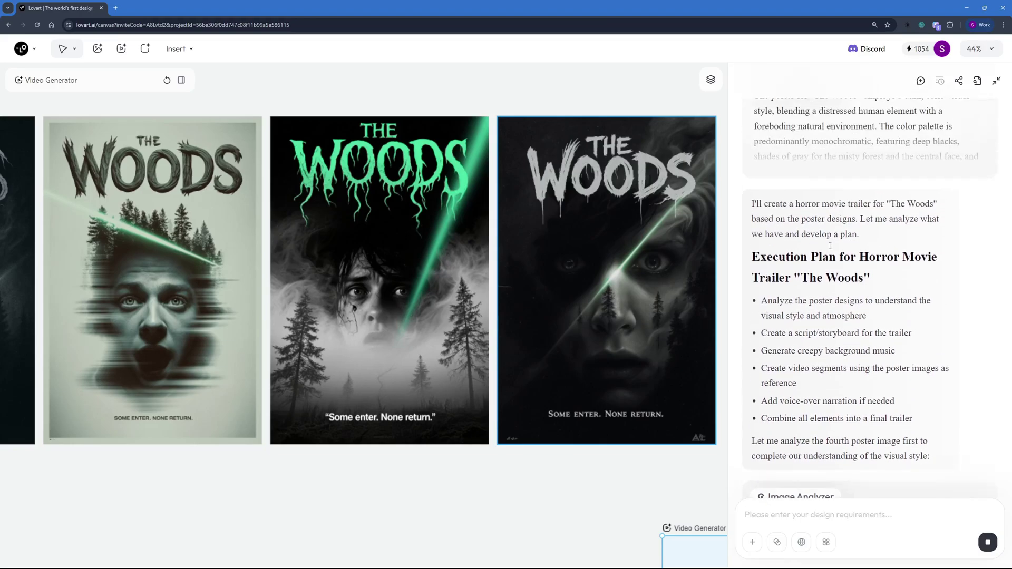
left_click(411, 287)
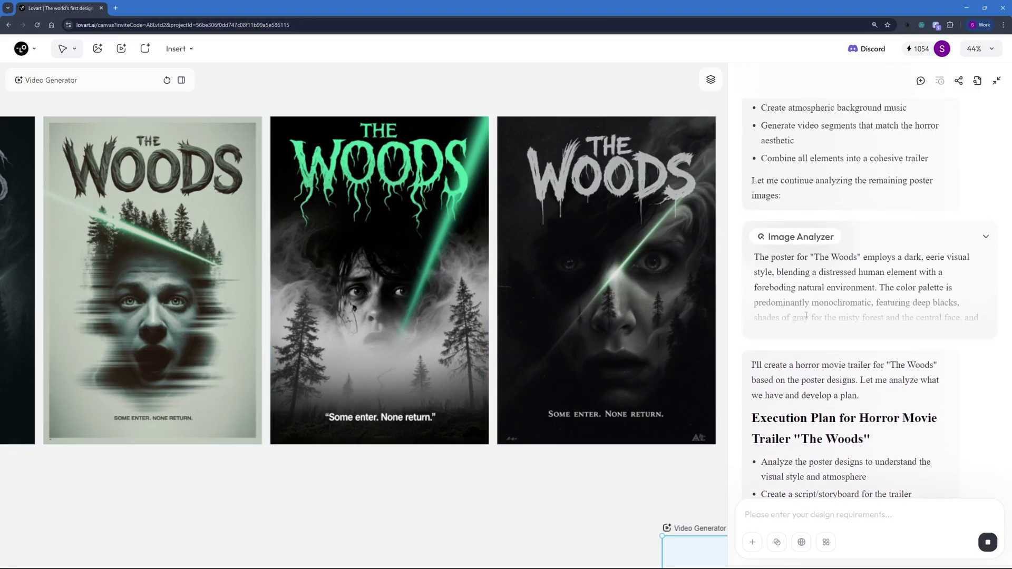
scroll(820, 302, "down", 1)
scroll(820, 302, "down", 3)
scroll(821, 302, "down", 3)
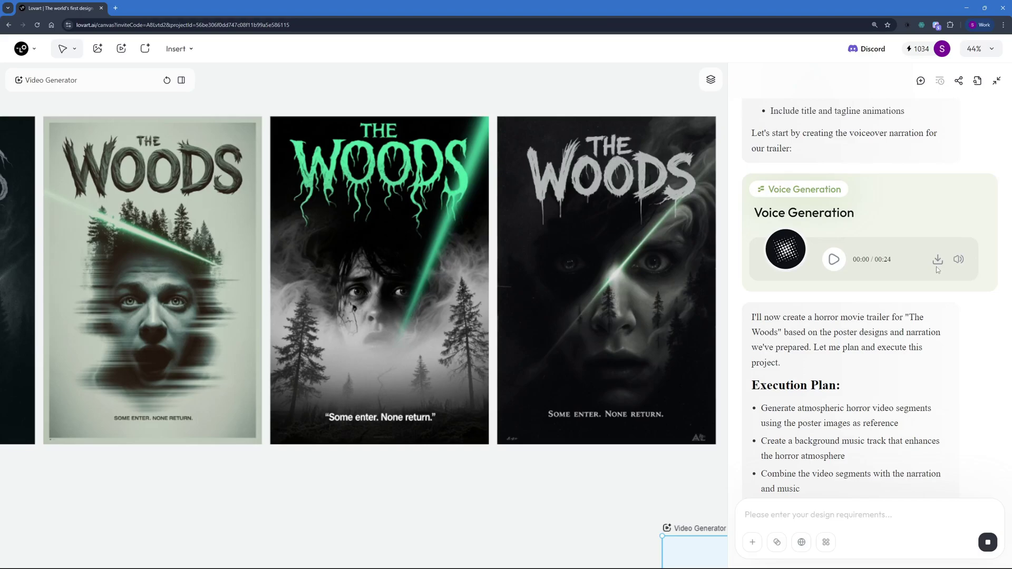
mouse_move(959, 259)
left_click(835, 262)
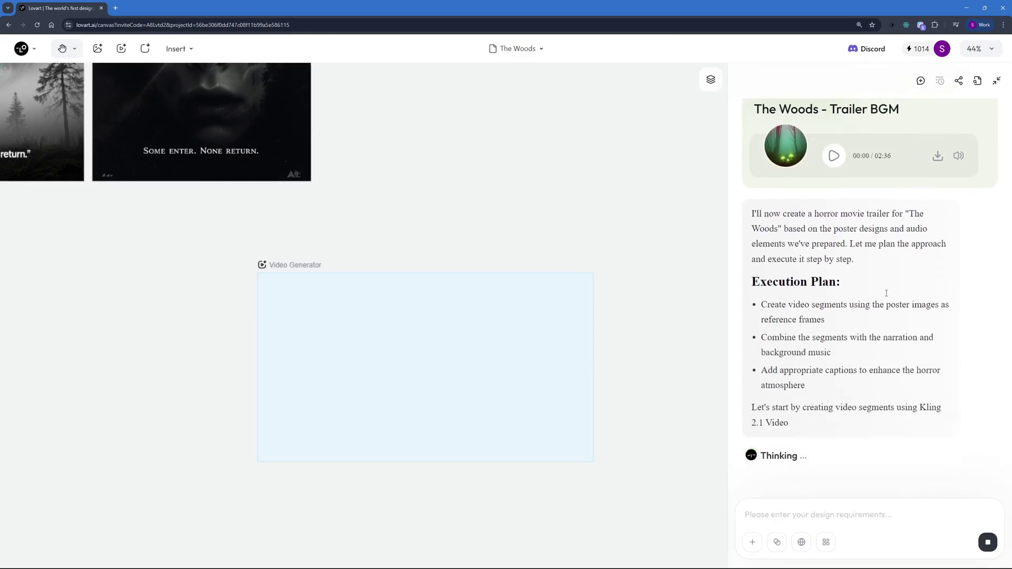
- Play and then stop 'The Woods - Trailer BGM' while the Forest Entrance clip generates
scroll(886, 293, "up", 1)
scroll(885, 306, "up", 1)
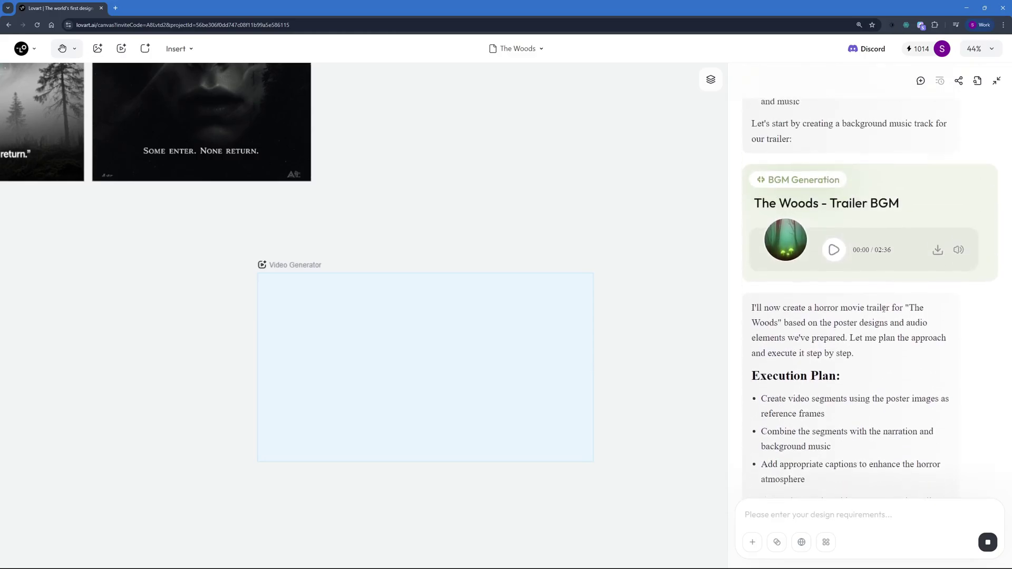
scroll(884, 309, "up", 1)
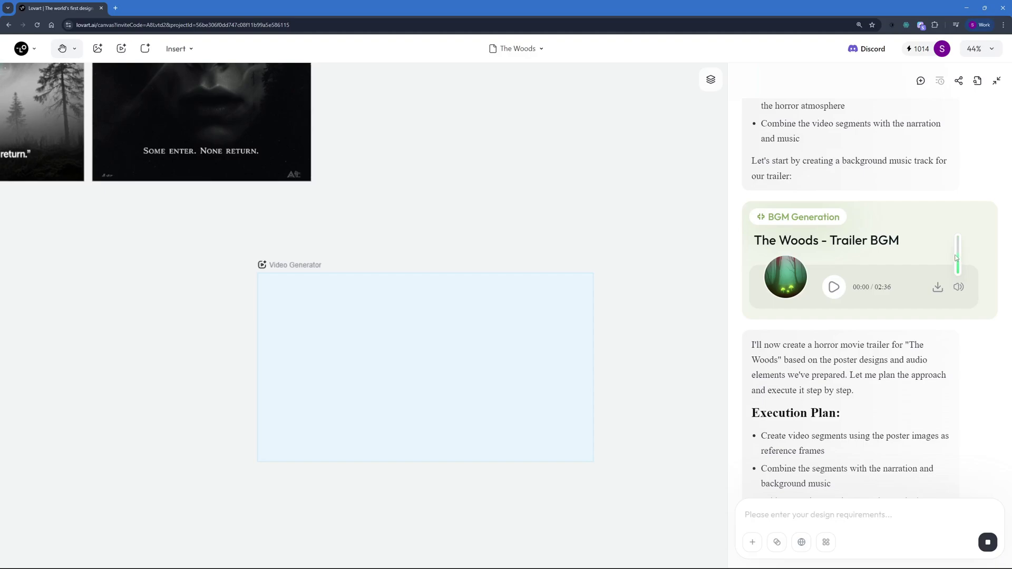
left_click(832, 290)
left_click(834, 289)
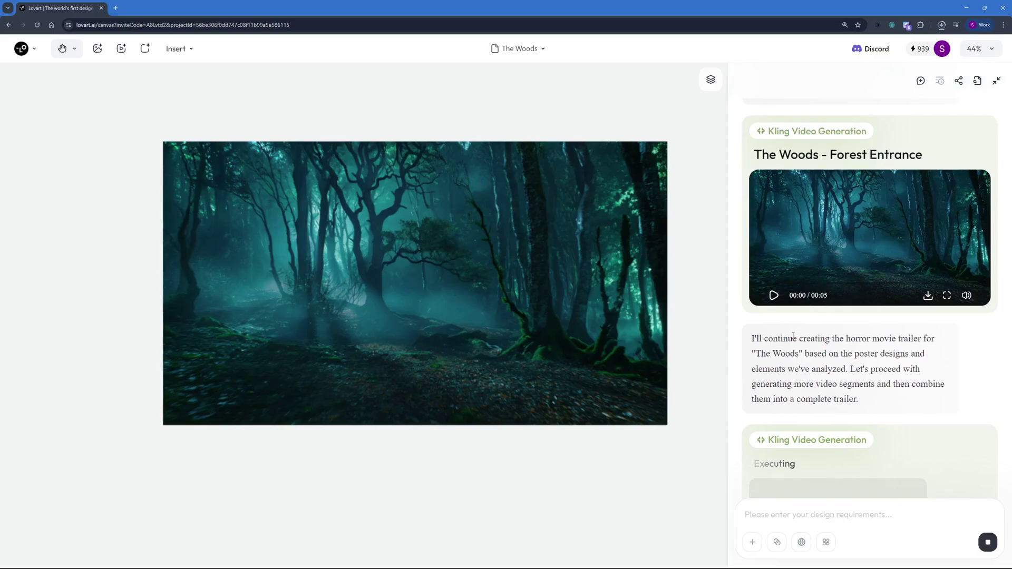
- Read through the agent's message about the Kling clips, highlighting passages along the way
left_click_drag(793, 337, 937, 339)
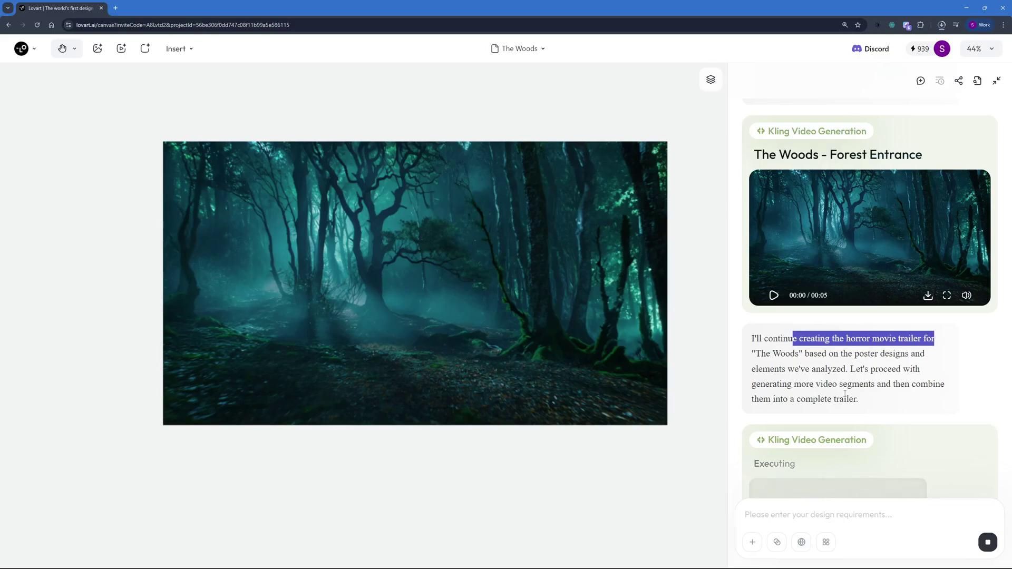
left_click_drag(850, 369, 920, 369)
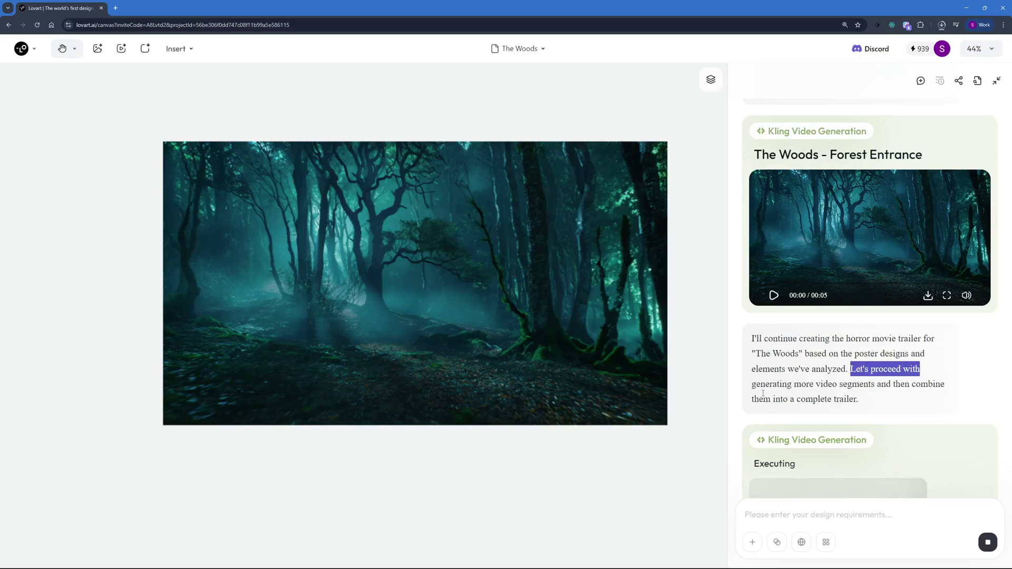
left_click_drag(847, 384, 763, 399)
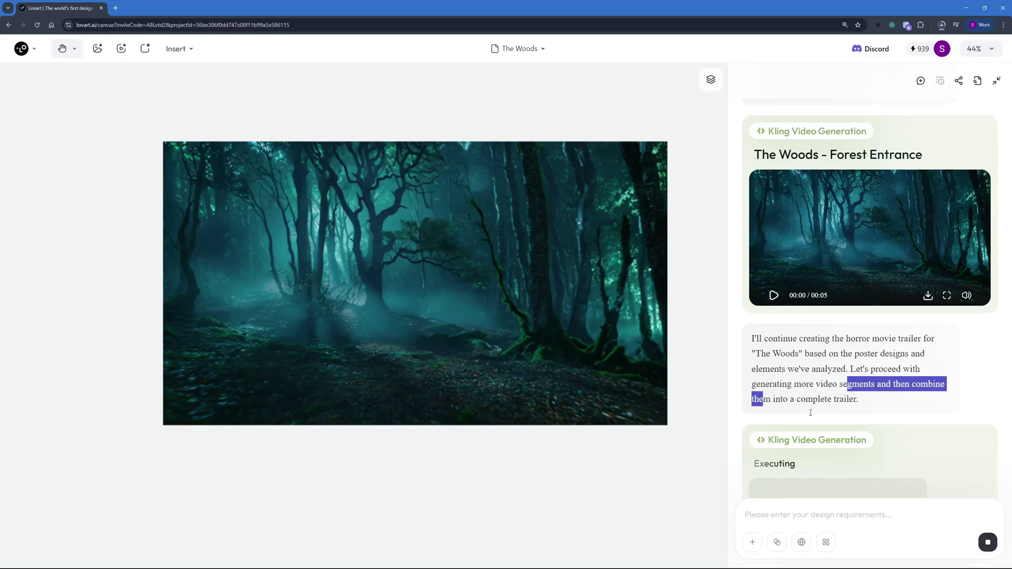
left_click(771, 399)
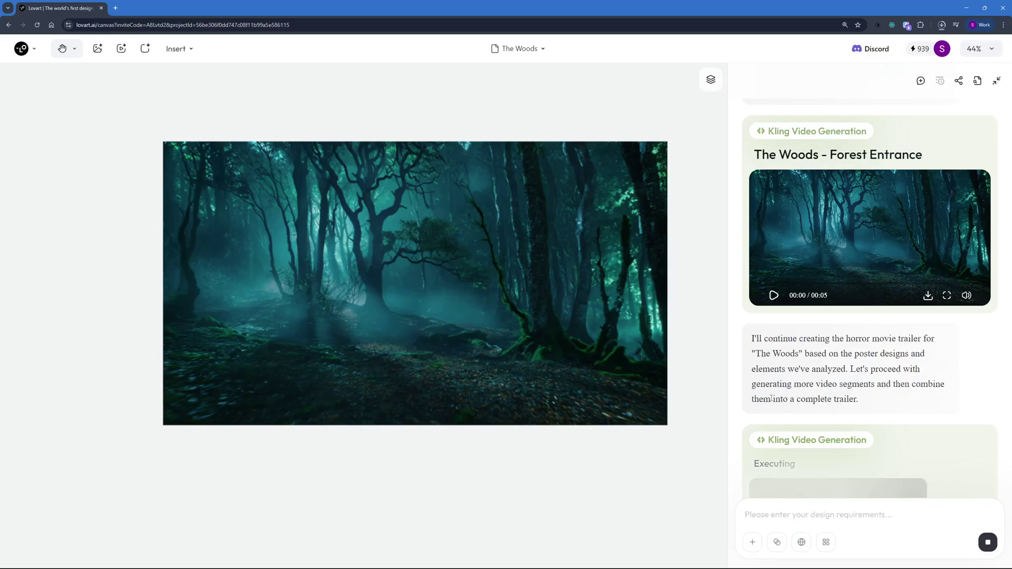
left_click_drag(771, 399, 858, 399)
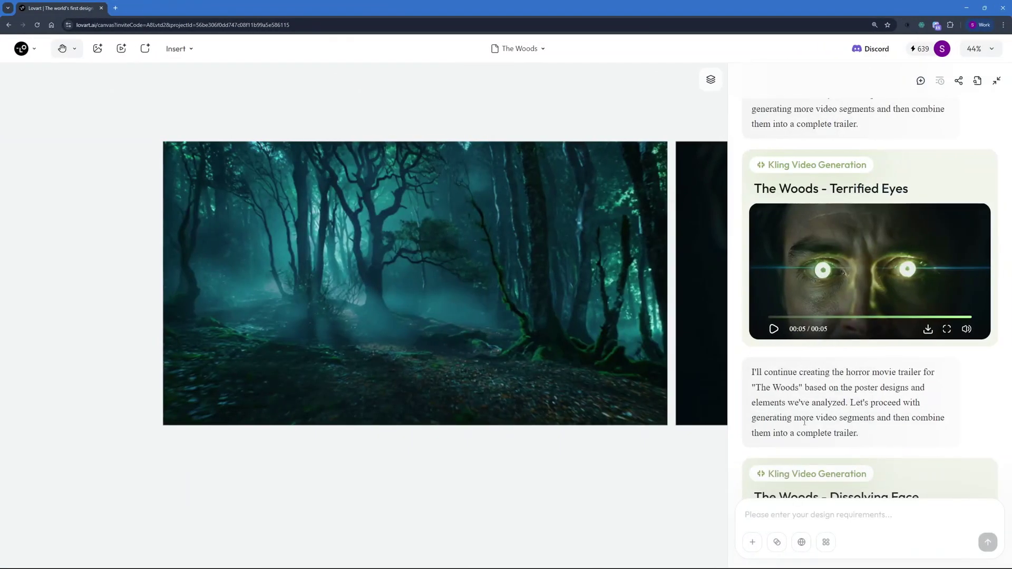
- Scroll the chat down to the final 25-second 'The Woods - Horror Movie Trailer' card
scroll(814, 403, "down", 2)
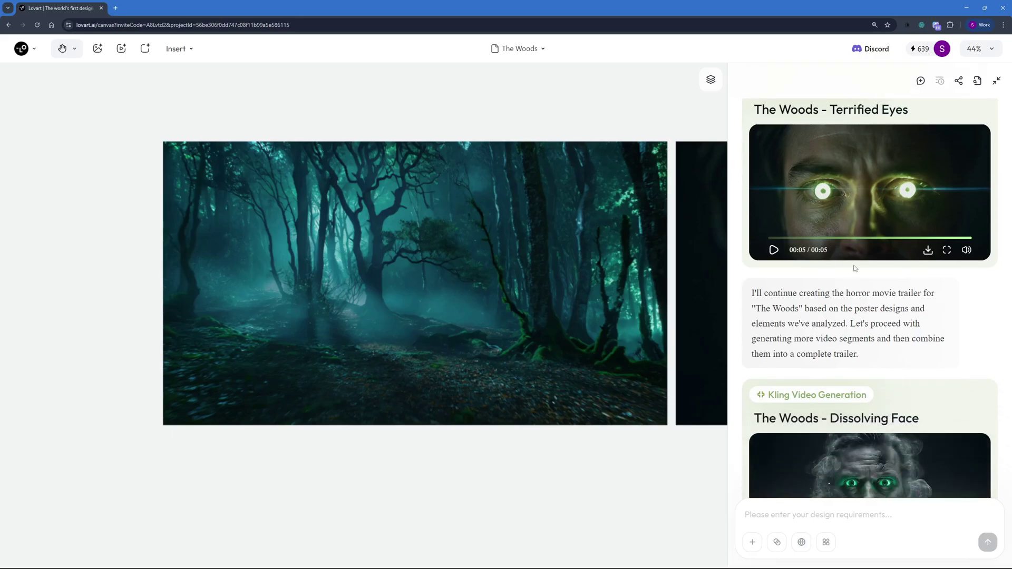
scroll(854, 269, "down", 3)
scroll(854, 269, "down", 5)
scroll(854, 348, "down", 5)
scroll(853, 348, "down", 5)
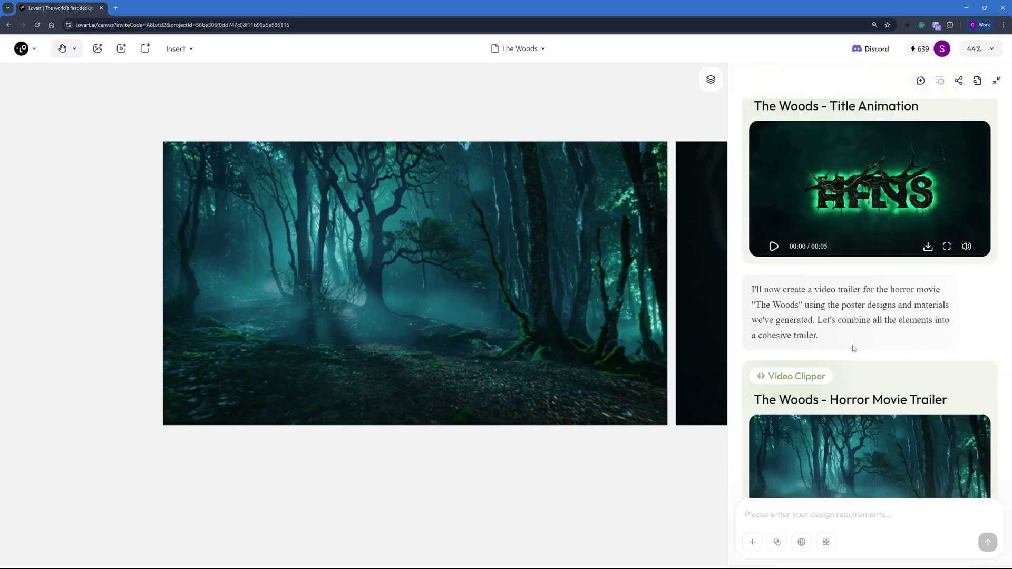
scroll(853, 346, "down", 4)
scroll(840, 335, "down", 1)
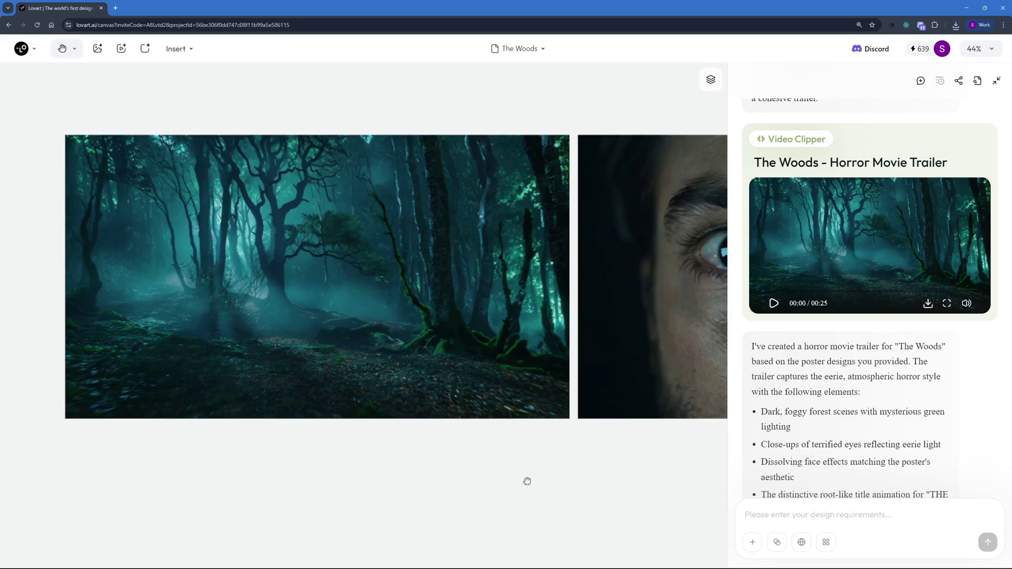
- Zoom the canvas to 8% and pan so all four posters and six clips show
scroll(527, 483, "down", 5)
left_click_drag(479, 494, 251, 413)
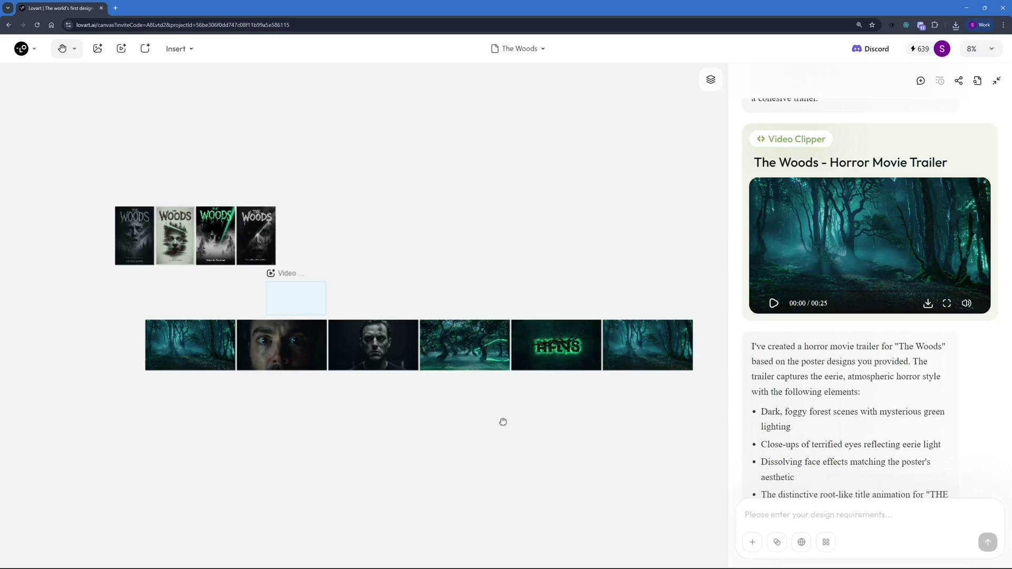
scroll(819, 437, "down", 5)
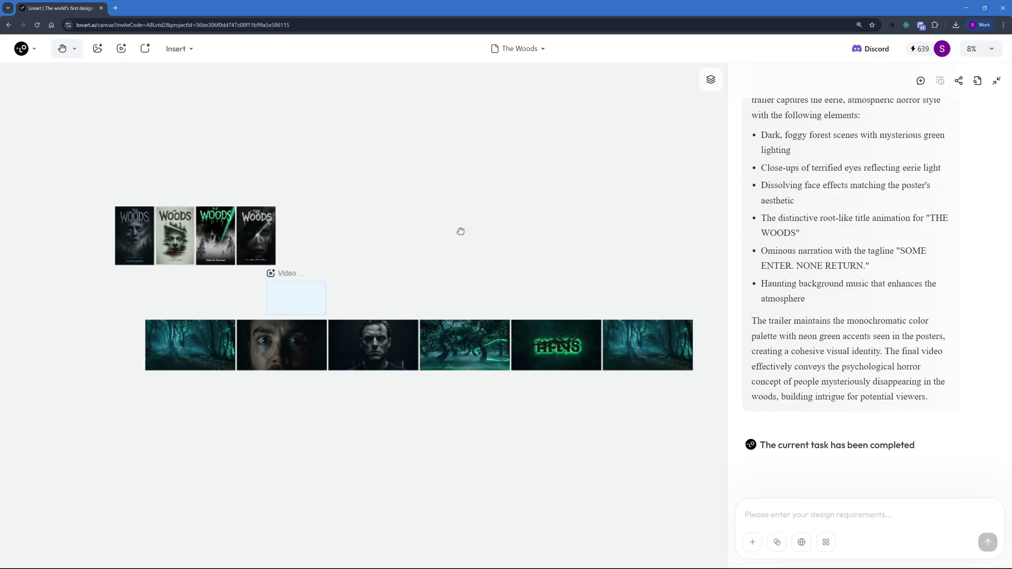
scroll(390, 270, "up", 2)
scroll(377, 255, "down", 2)
- Insert a blank 1024×1024 frame below the forest clip and scroll back up
left_click(145, 48)
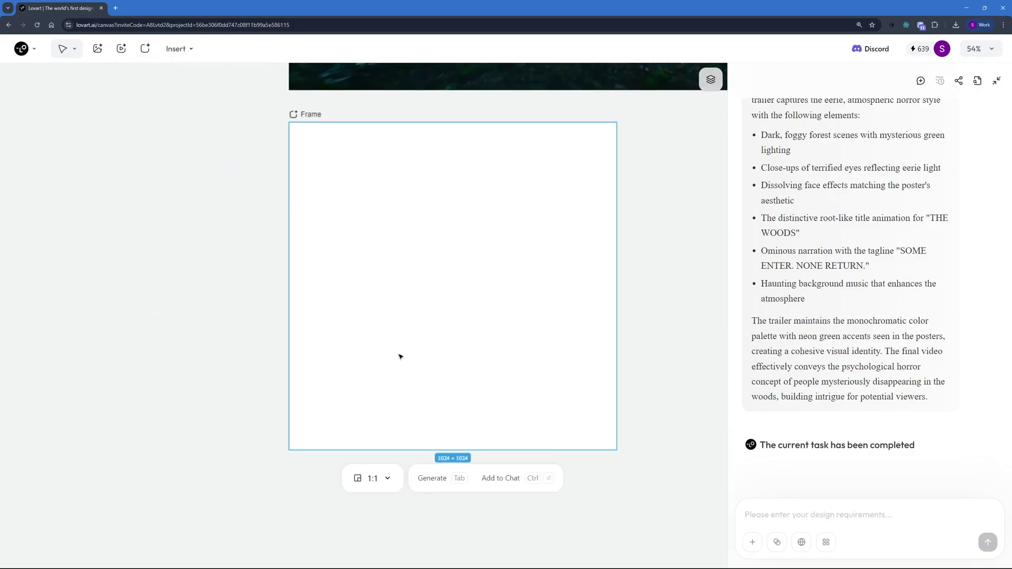
scroll(422, 264, "up", 4)
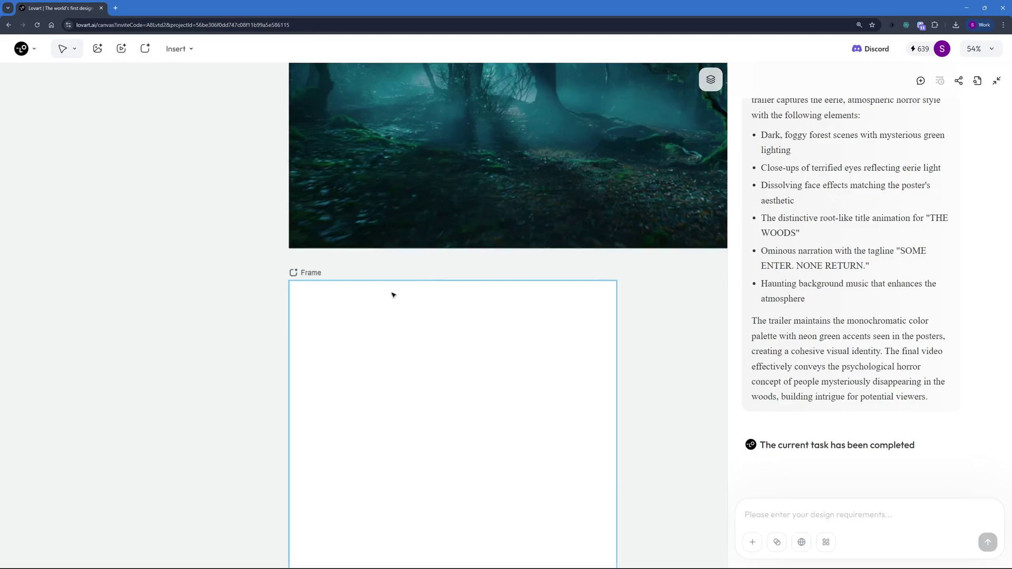
scroll(395, 284, "up", 1)
scroll(403, 274, "up", 4)
scroll(399, 284, "up", 5)
scroll(398, 294, "up", 3)
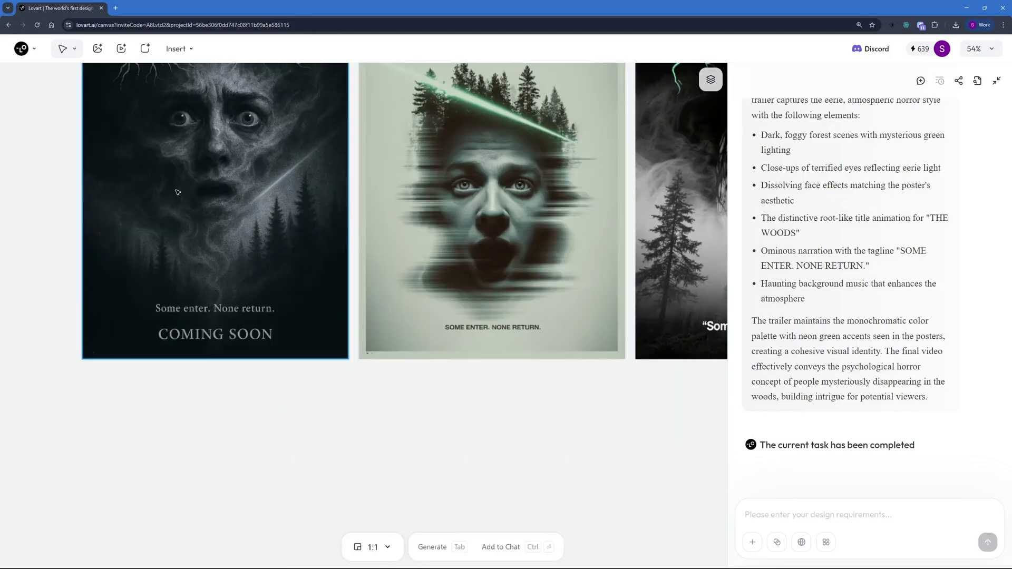
scroll(316, 305, "up", 5)
- Select the COMING SOON poster, then deselect it on empty canvas
scroll(237, 315, "down", 1)
left_click(237, 315)
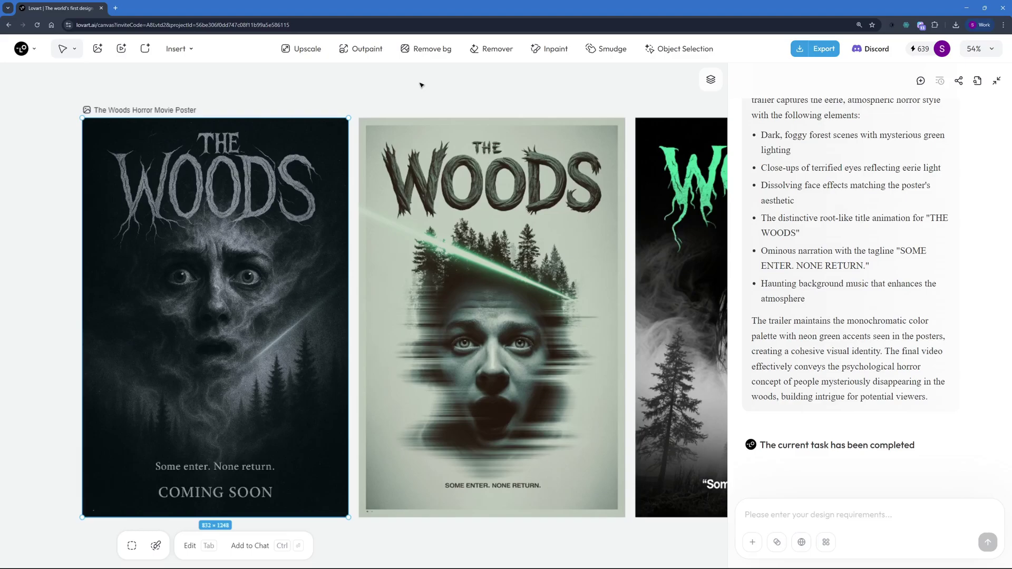
left_click(448, 95)
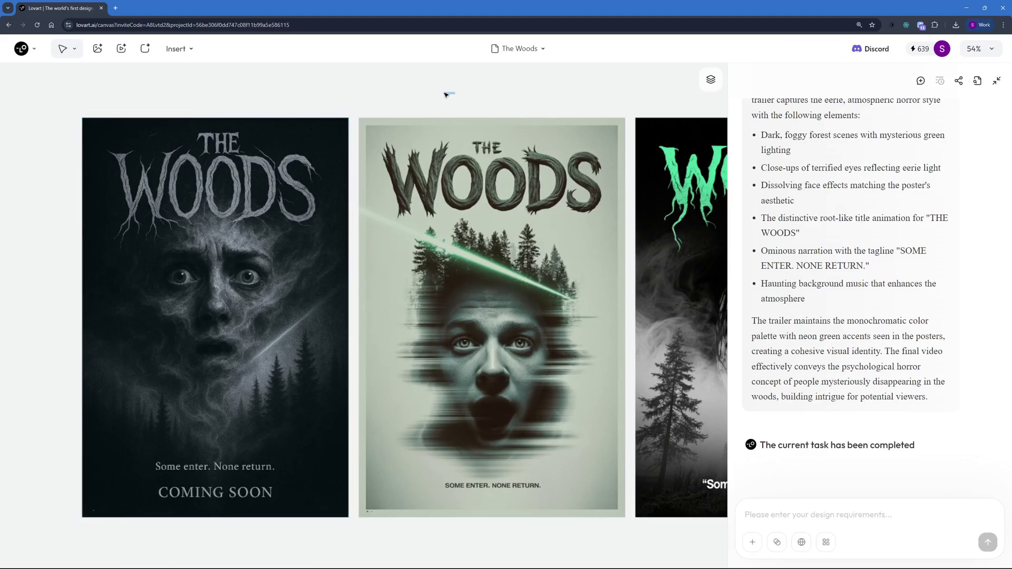